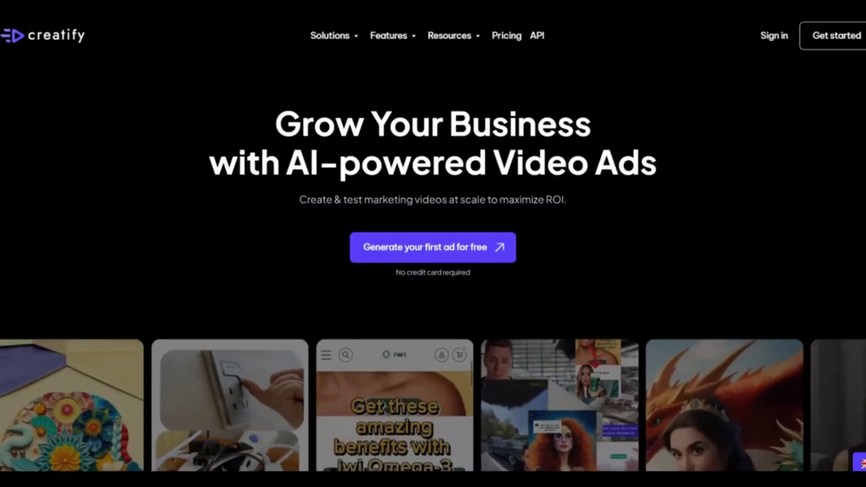
- Scroll the homepage past the carousel, intro video and ROI stats to the feature cards
{"action": "scroll", "coordinate": [433, 271], "scroll_direction": "down", "scroll_amount": 5}
{"action": "scroll", "coordinate": [433, 270], "scroll_direction": "down", "scroll_amount": 1}
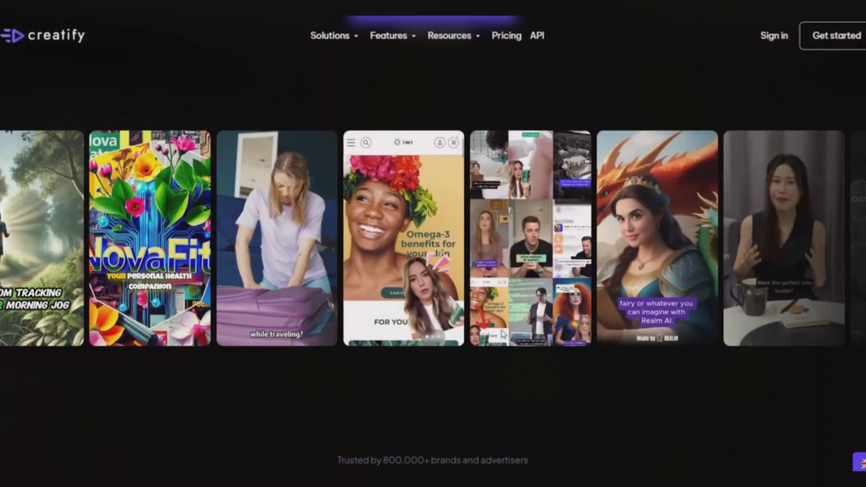
{"action": "scroll", "coordinate": [732, 365], "scroll_direction": "down", "scroll_amount": 10}
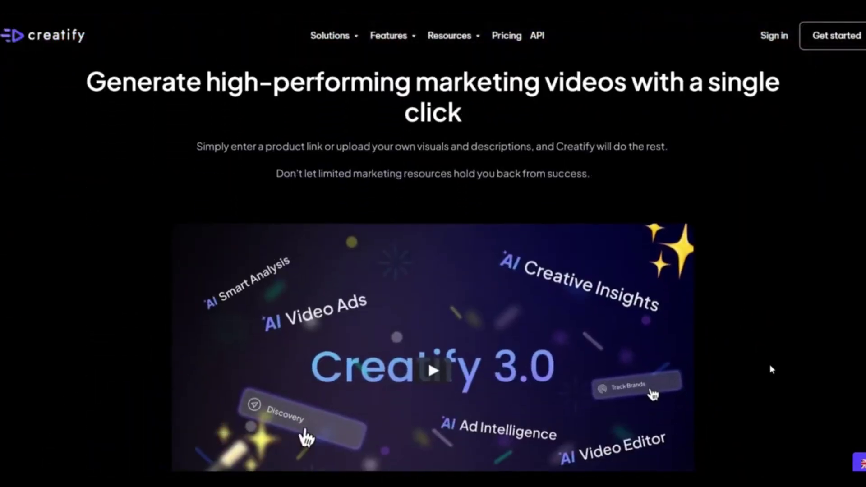
{"action": "scroll", "coordinate": [770, 366], "scroll_direction": "down", "scroll_amount": 7}
{"action": "scroll", "coordinate": [785, 374], "scroll_direction": "down", "scroll_amount": 7}
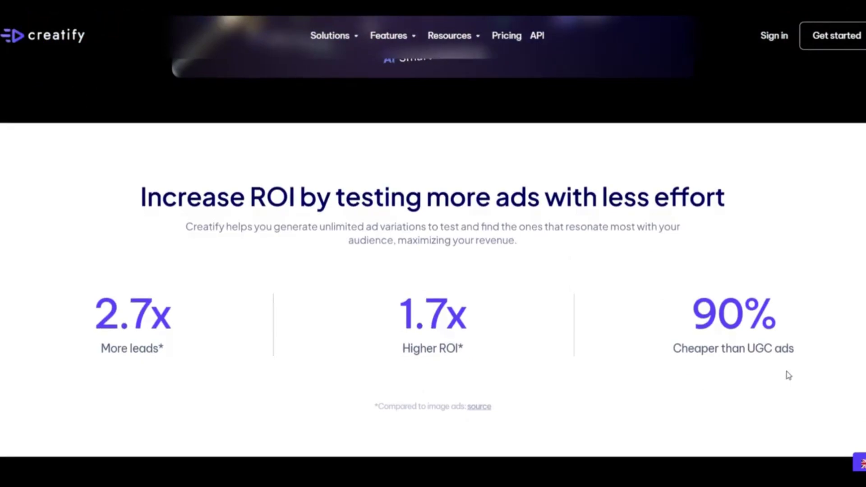
{"action": "scroll", "coordinate": [836, 374], "scroll_direction": "down", "scroll_amount": 4}
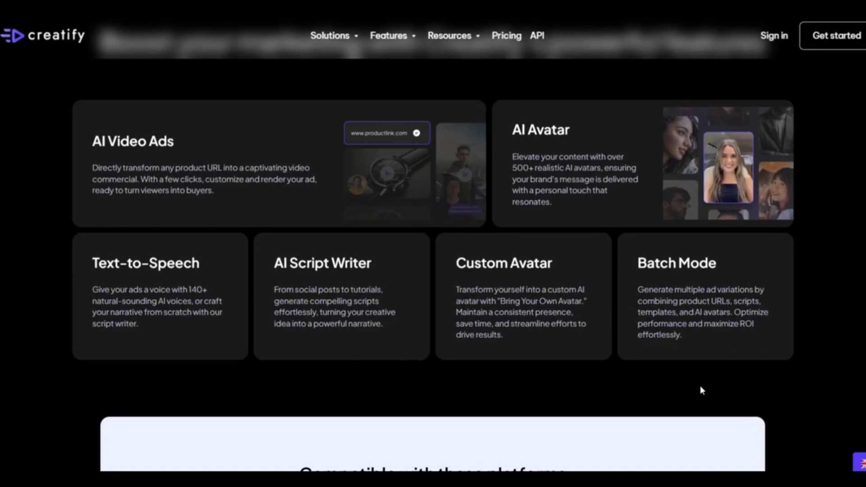
- Scroll down to Customer stories and advance the carousel through three more stories
{"action": "scroll", "coordinate": [843, 367], "scroll_direction": "down", "scroll_amount": 8}
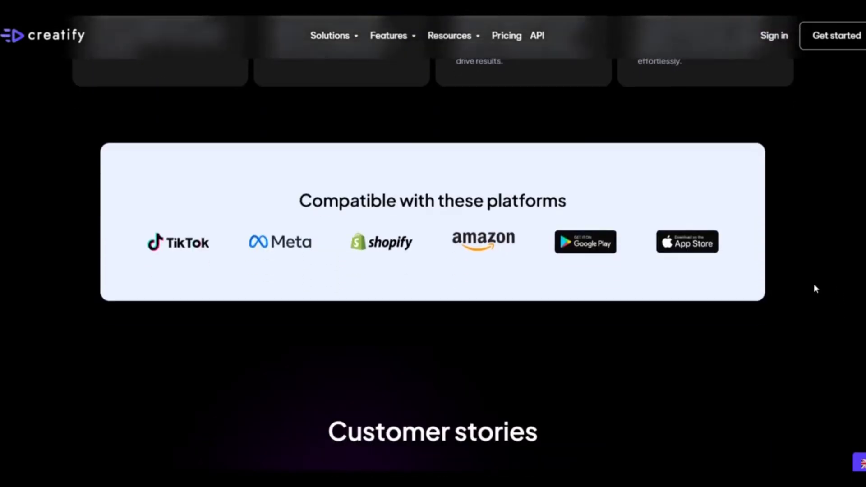
{"action": "scroll", "coordinate": [814, 288], "scroll_direction": "down", "scroll_amount": 4}
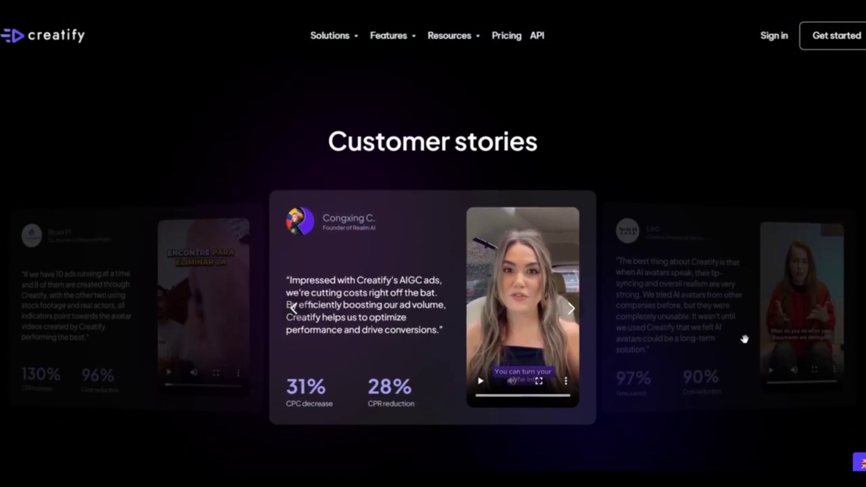
{"action": "left_click", "coordinate": [571, 310]}
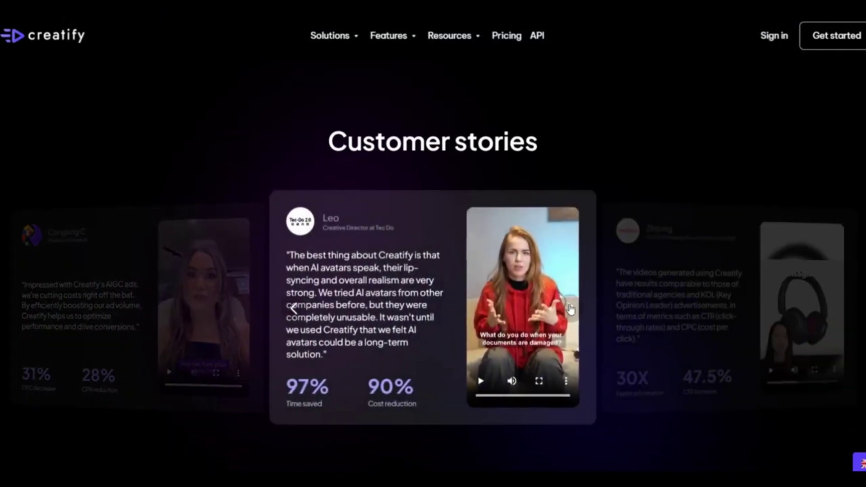
{"action": "left_click", "coordinate": [571, 309]}
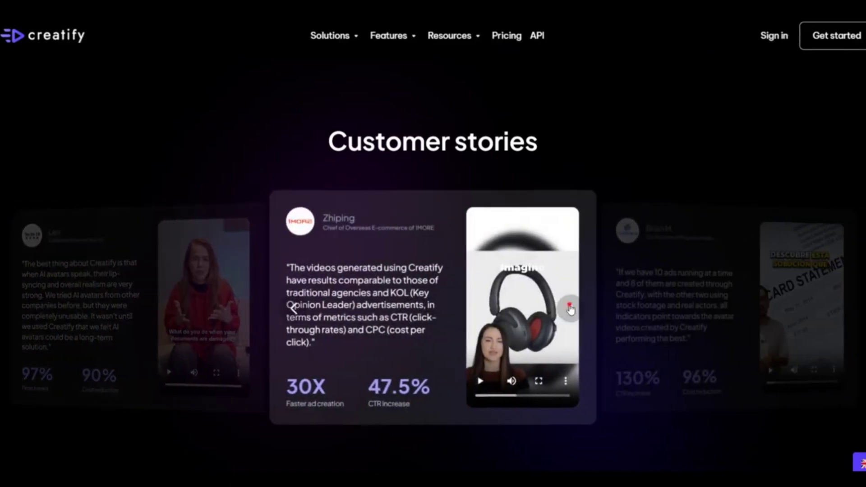
{"action": "left_click", "coordinate": [571, 310]}
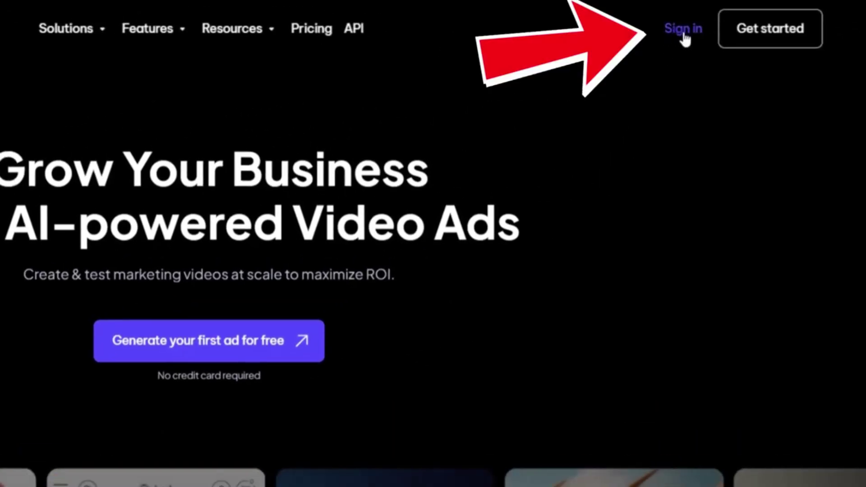
- Go to the Sign in page from the top-right corner of the homepage
{"action": "left_click", "coordinate": [684, 32]}
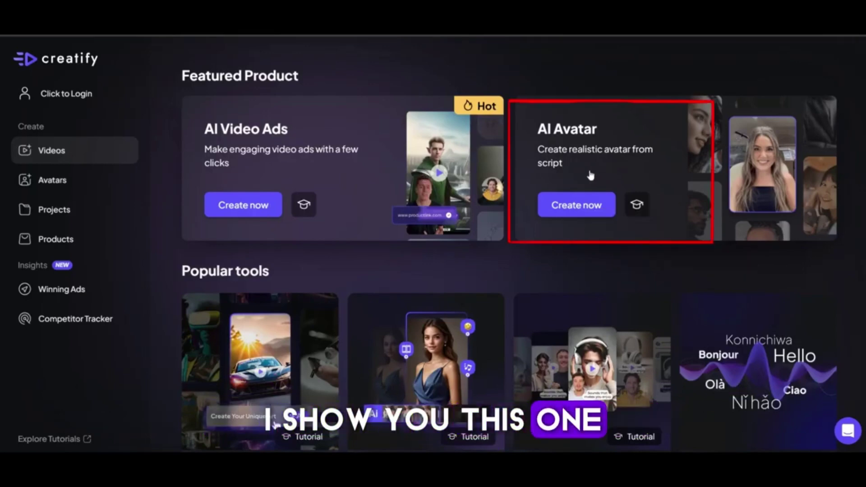
- Start an AI Avatar video and generate a Promotional script from 'write a script about tesla'
{"action": "left_click", "coordinate": [563, 208]}
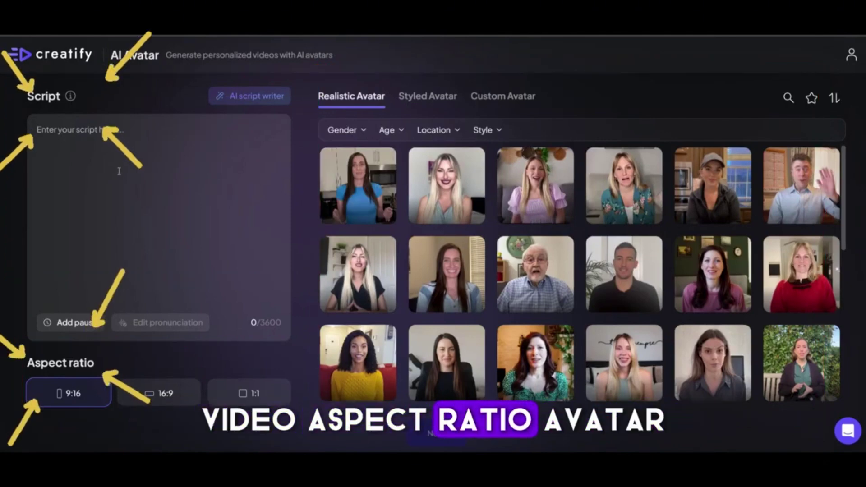
{"action": "mouse_move", "coordinate": [359, 262]}
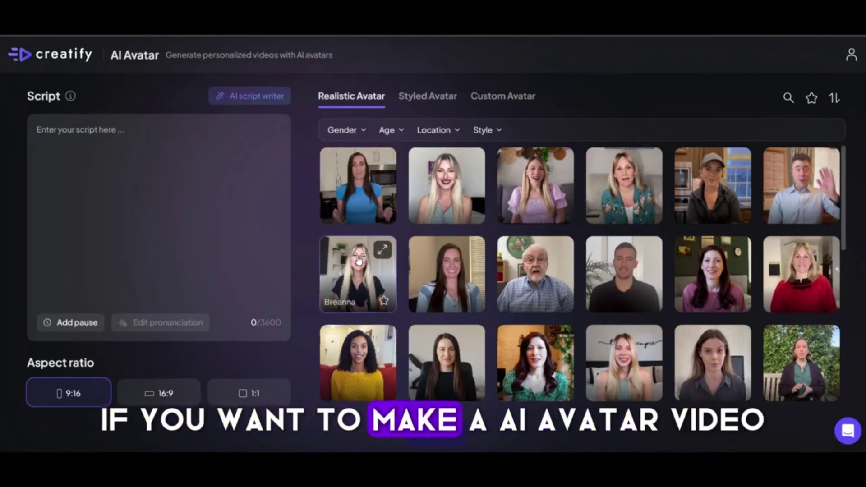
{"action": "left_click", "coordinate": [110, 178]}
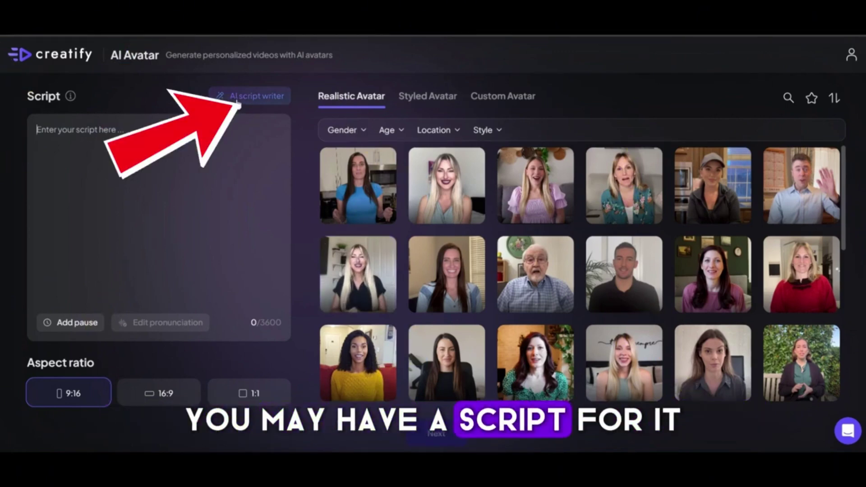
{"action": "left_click", "coordinate": [254, 103]}
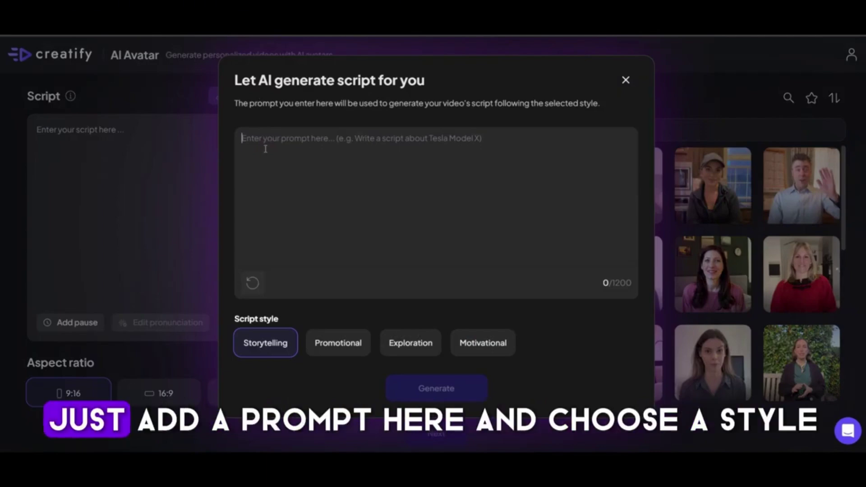
{"action": "type", "text": "write a script about tesla"}
{"action": "left_click", "coordinate": [344, 349]}
{"action": "left_click", "coordinate": [474, 389]}
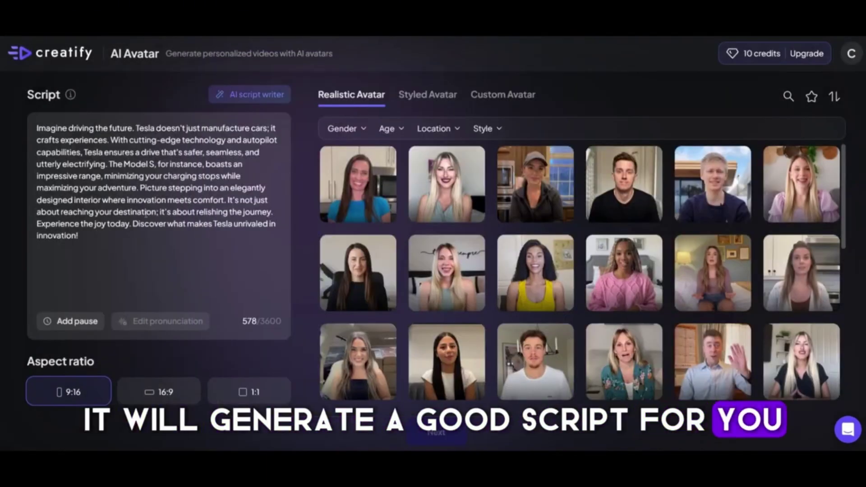
- Set the video aspect ratio to 16:9 after briefly trying 1:1
{"action": "left_click_drag", "start_coordinate": [193, 272], "coordinate": [132, 224]}
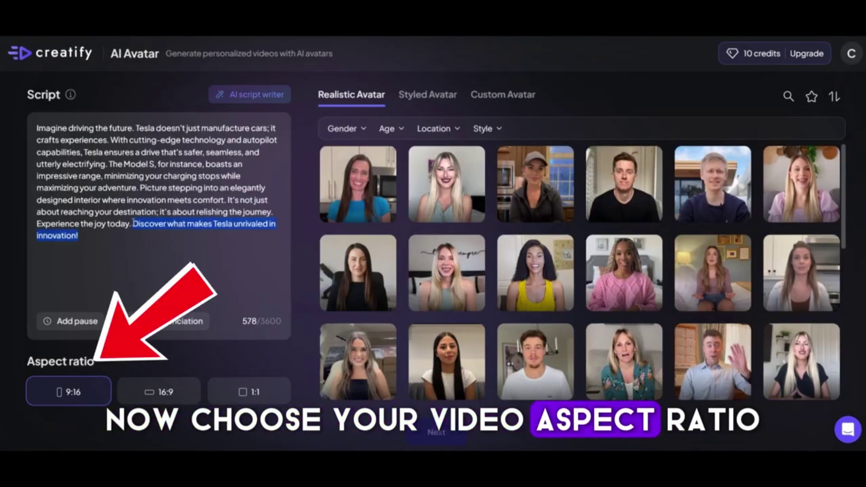
{"action": "left_click", "coordinate": [149, 396]}
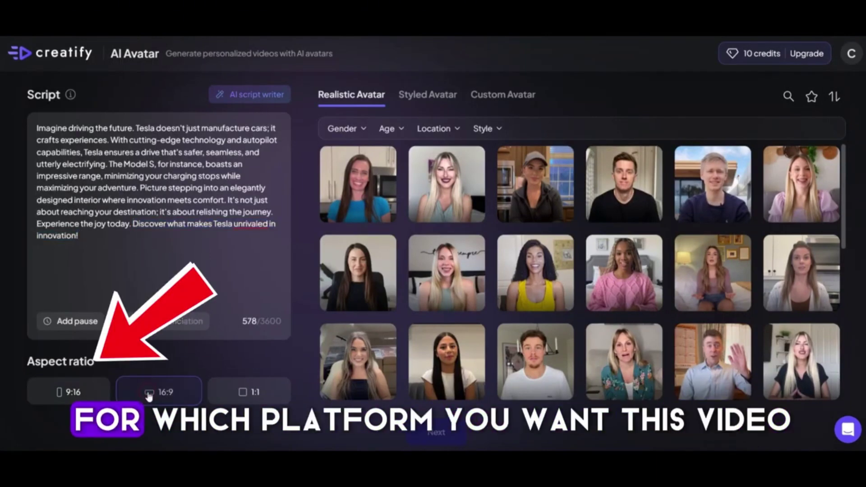
{"action": "left_click", "coordinate": [255, 395]}
{"action": "left_click", "coordinate": [179, 402]}
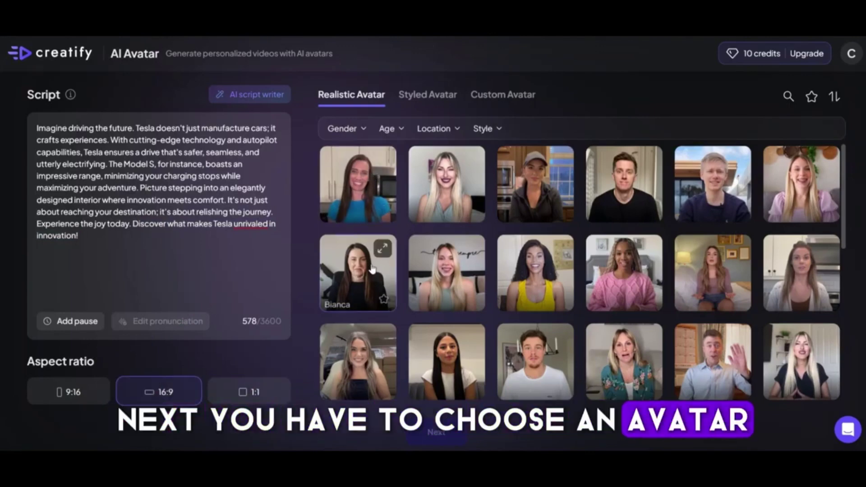
- Browse the Styled Avatar collection, then the Custom Avatar tab, which is empty
{"action": "scroll", "coordinate": [373, 268], "scroll_direction": "down", "scroll_amount": 2}
{"action": "scroll", "coordinate": [372, 268], "scroll_direction": "down", "scroll_amount": 2}
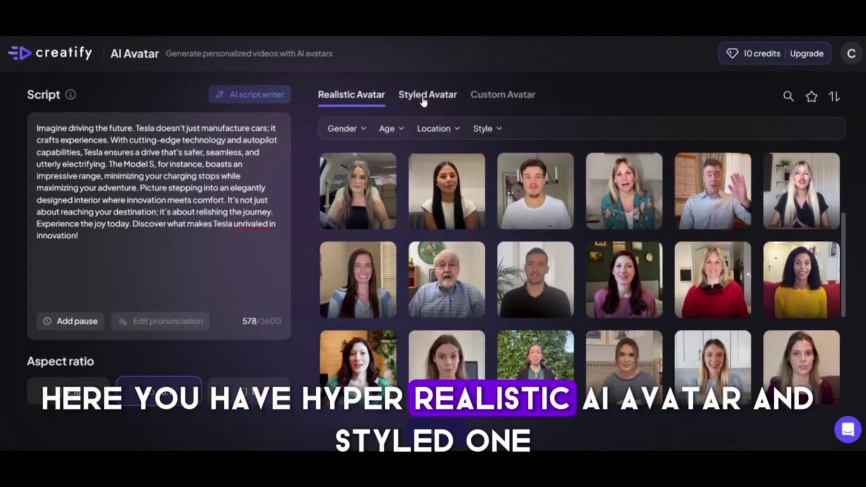
{"action": "left_click", "coordinate": [425, 100]}
{"action": "scroll", "coordinate": [436, 217], "scroll_direction": "down", "scroll_amount": 10}
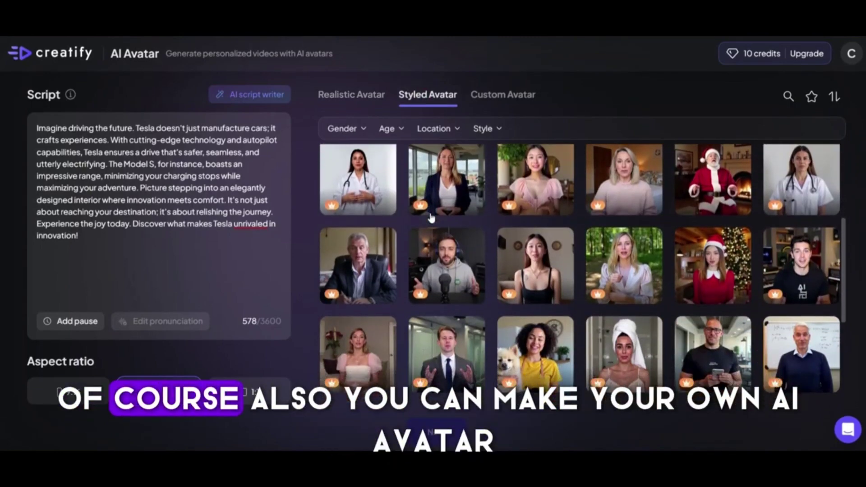
{"action": "left_click", "coordinate": [497, 98]}
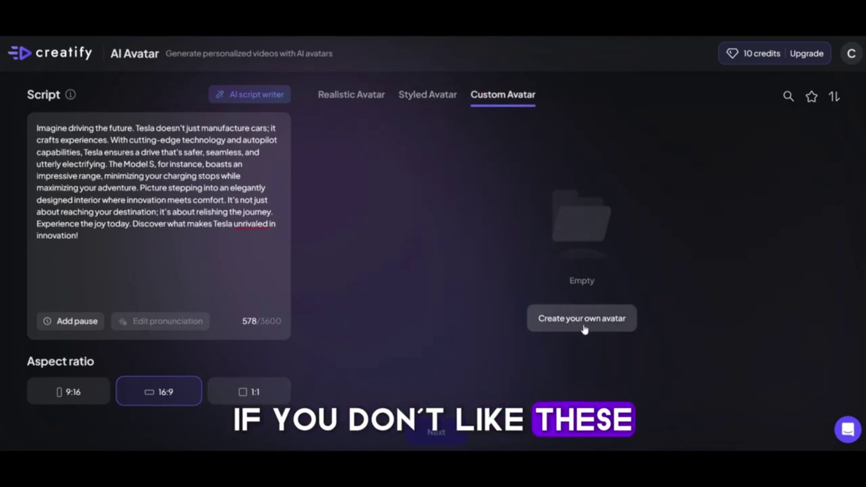
- Start designing a custom avatar from a description using the first demo prompt
{"action": "left_click", "coordinate": [585, 330]}
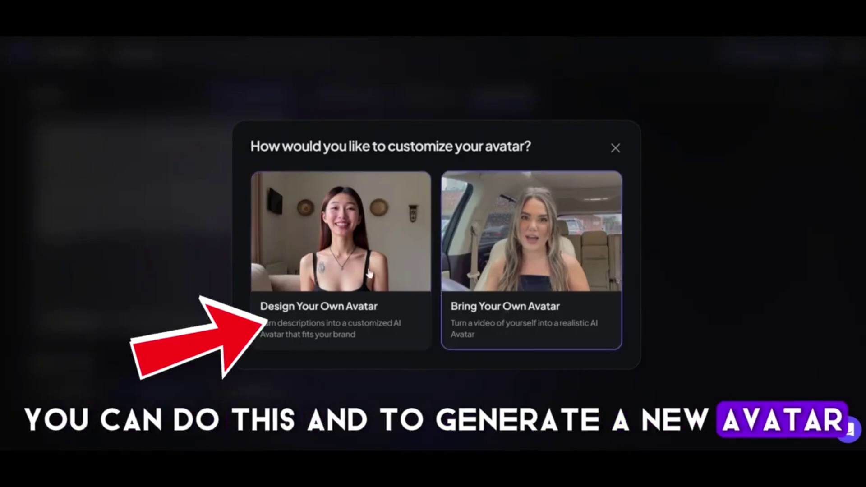
{"action": "left_click", "coordinate": [358, 264]}
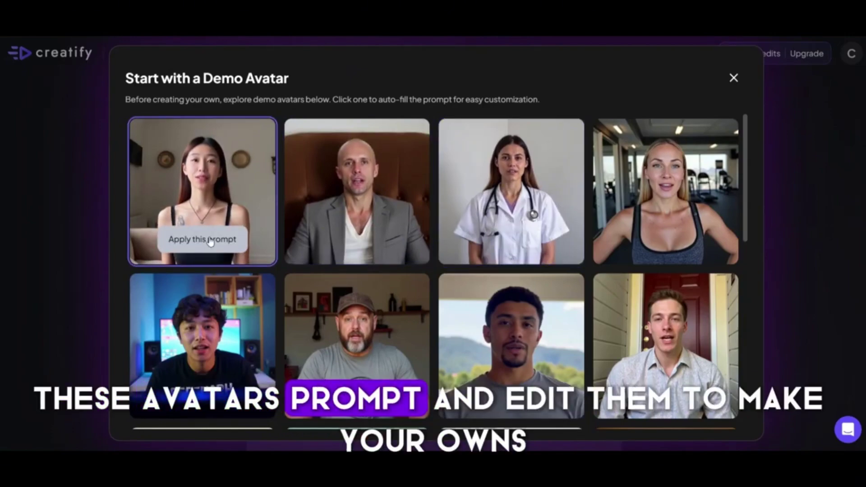
{"action": "scroll", "coordinate": [210, 243], "scroll_direction": "down", "scroll_amount": 10}
{"action": "scroll", "coordinate": [210, 242], "scroll_direction": "up", "scroll_amount": 10}
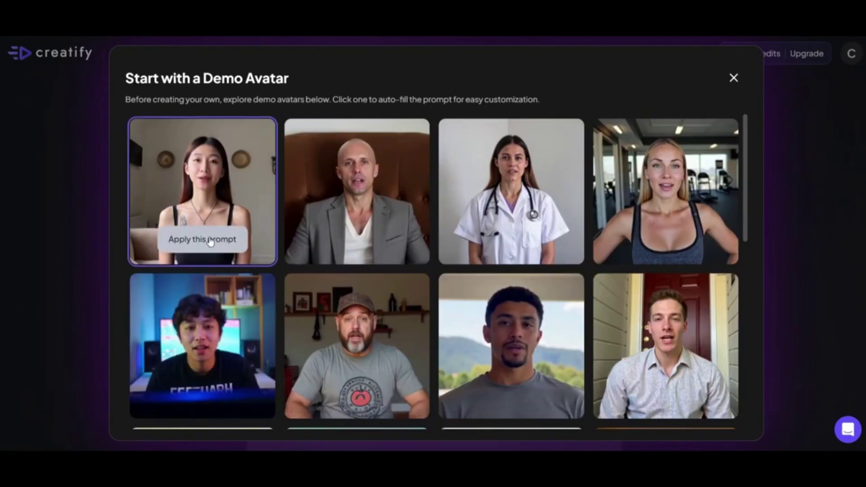
{"action": "left_click", "coordinate": [208, 240]}
- Replace 'Asian' with 'Eropenn' and 'Black' with 'Pink' in the prompt, then generate previews
{"action": "left_click", "coordinate": [345, 261]}
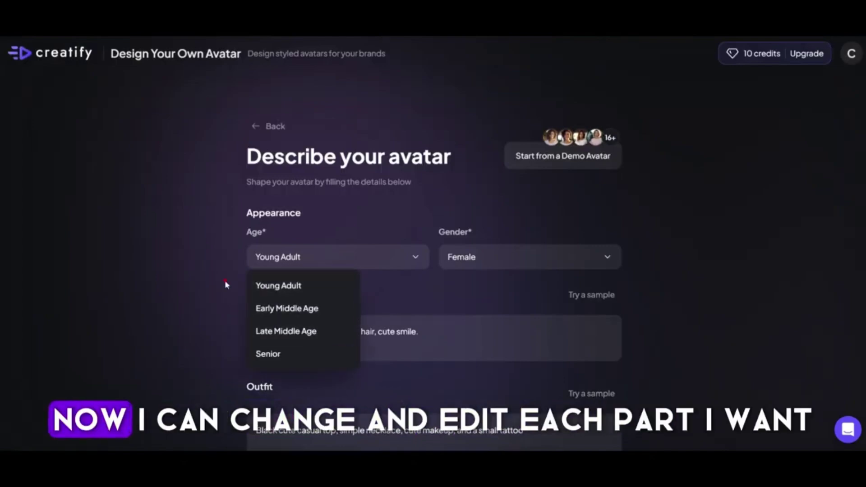
{"action": "scroll", "coordinate": [225, 281], "scroll_direction": "down", "scroll_amount": 3}
{"action": "double_click", "coordinate": [267, 217]}
{"action": "type", "text": "Eropen"}
{"action": "type", "text": "n"}
{"action": "scroll", "coordinate": [237, 238], "scroll_direction": "down", "scroll_amount": 2}
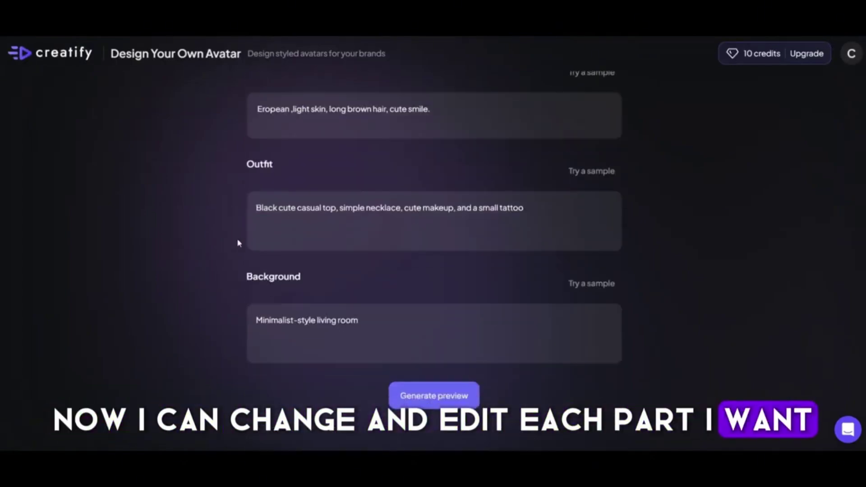
{"action": "double_click", "coordinate": [266, 208]}
{"action": "type", "text": "Pink"}
{"action": "left_click", "coordinate": [429, 401]}
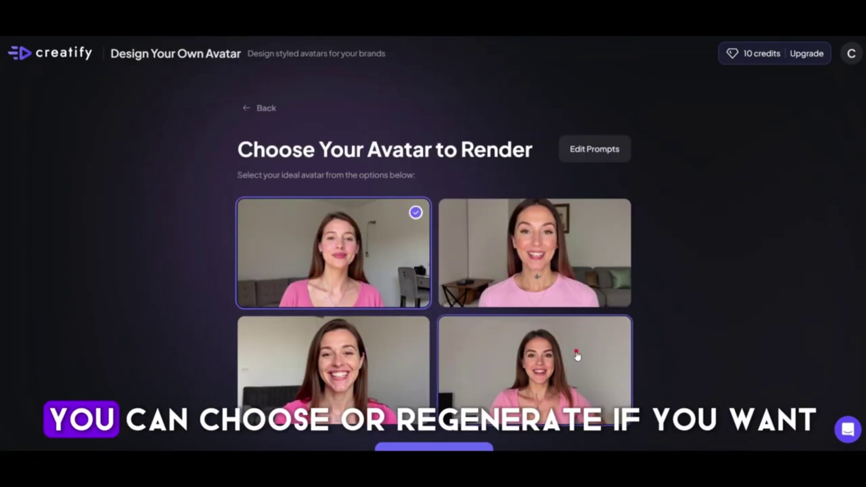
- Pick the avatar sitting on a bed and create the video to open the editor
{"action": "left_click", "coordinate": [334, 352]}
{"action": "scroll", "coordinate": [516, 234], "scroll_direction": "down", "scroll_amount": 3}
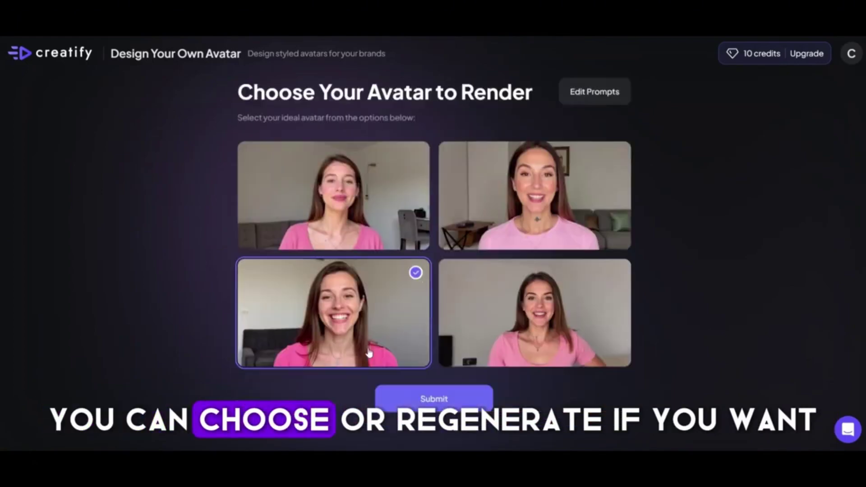
{"action": "scroll", "coordinate": [516, 235], "scroll_direction": "up", "scroll_amount": 2}
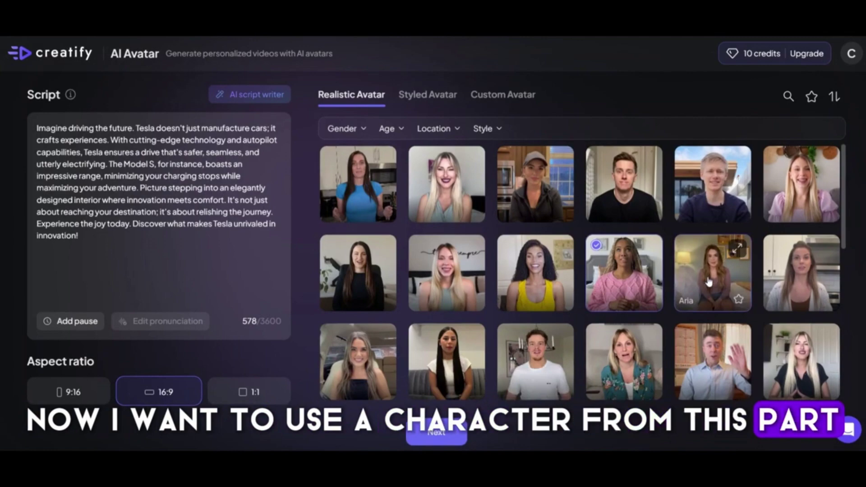
{"action": "left_click", "coordinate": [709, 282]}
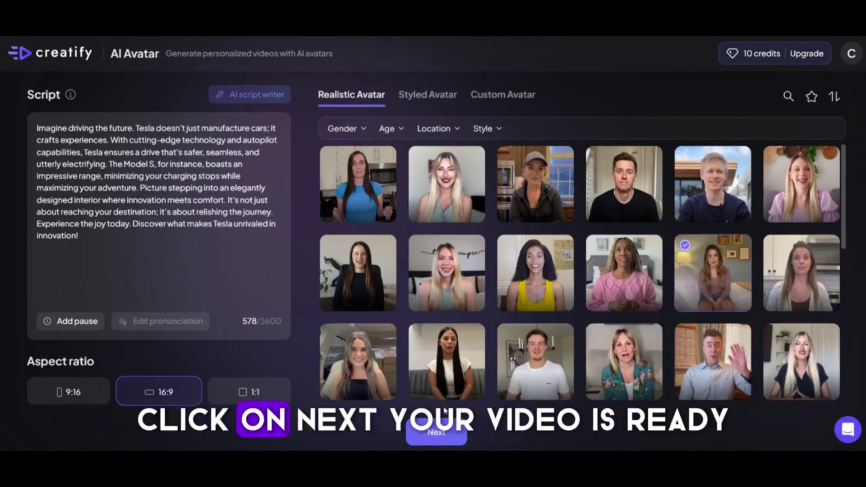
{"action": "left_click", "coordinate": [430, 434]}
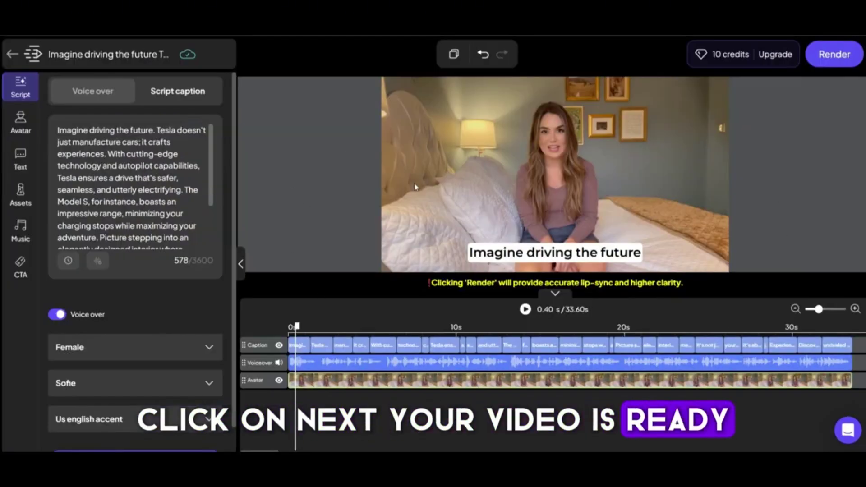
- Give the captions the QUALITY style, widen the box to one line, and apply to all
{"action": "left_click", "coordinate": [280, 346]}
{"action": "left_click", "coordinate": [300, 347]}
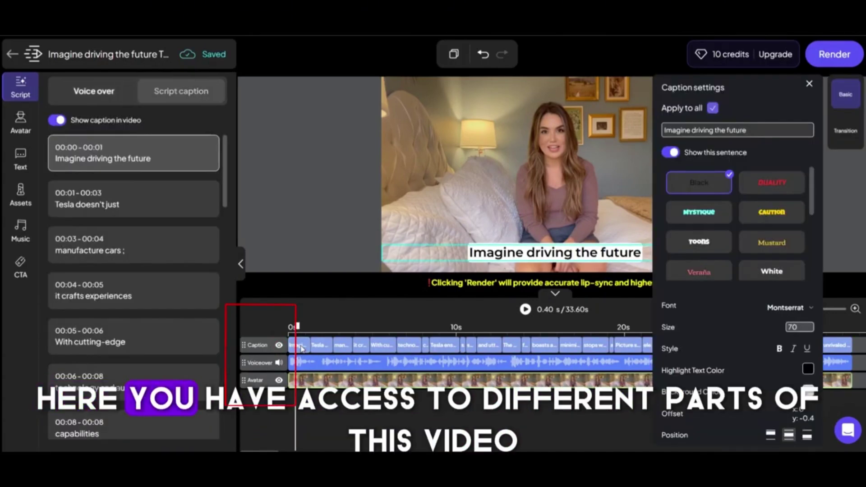
{"action": "left_click", "coordinate": [774, 189]}
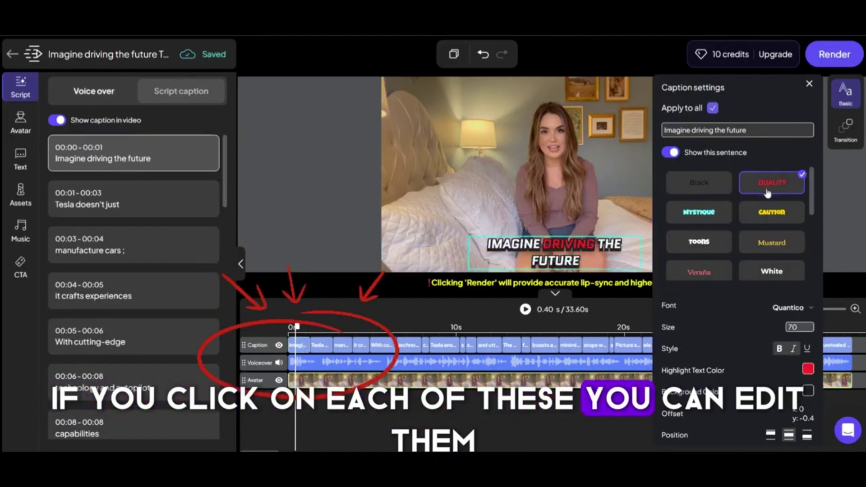
{"action": "left_click_drag", "start_coordinate": [469, 253], "coordinate": [418, 254]}
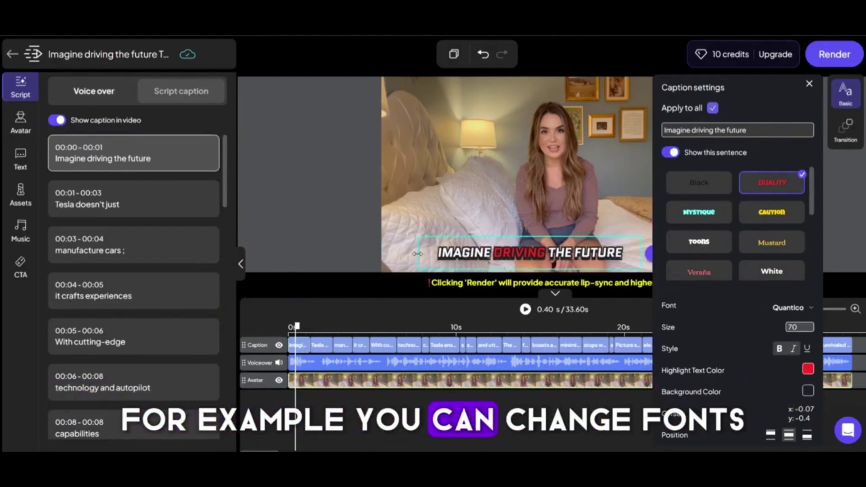
{"action": "left_click_drag", "start_coordinate": [640, 258], "coordinate": [662, 259]}
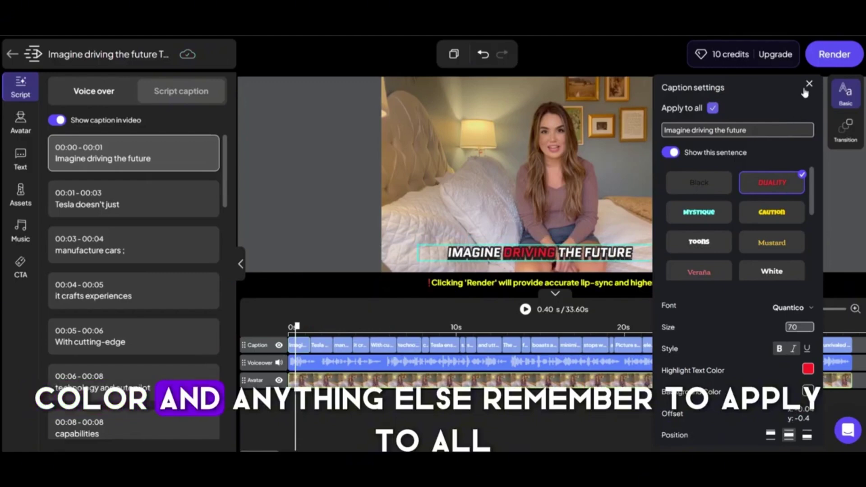
{"action": "left_click", "coordinate": [809, 84]}
{"action": "left_click", "coordinate": [662, 252]}
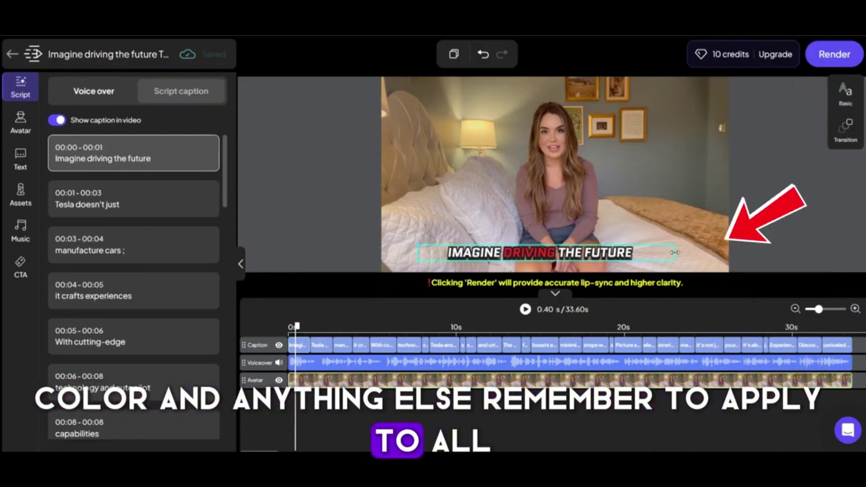
{"action": "left_click", "coordinate": [704, 252]}
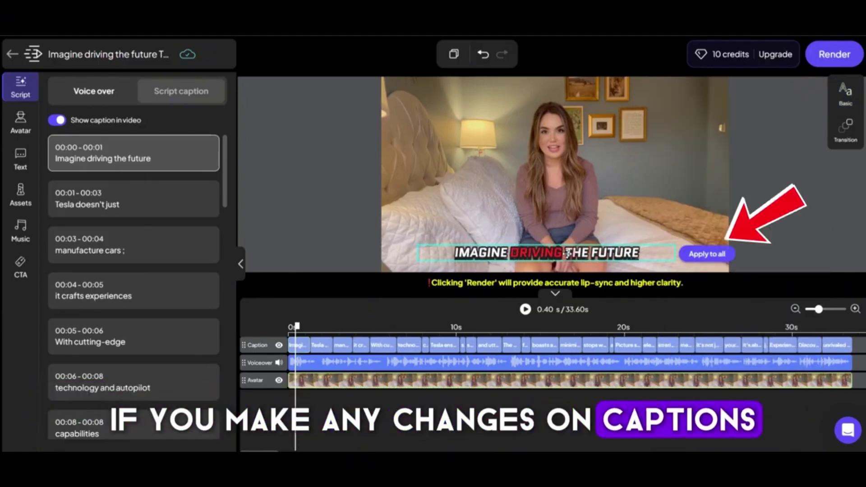
- Browse the voice-over voice list and close it, keeping the Sofie voice
{"action": "left_click", "coordinate": [306, 370]}
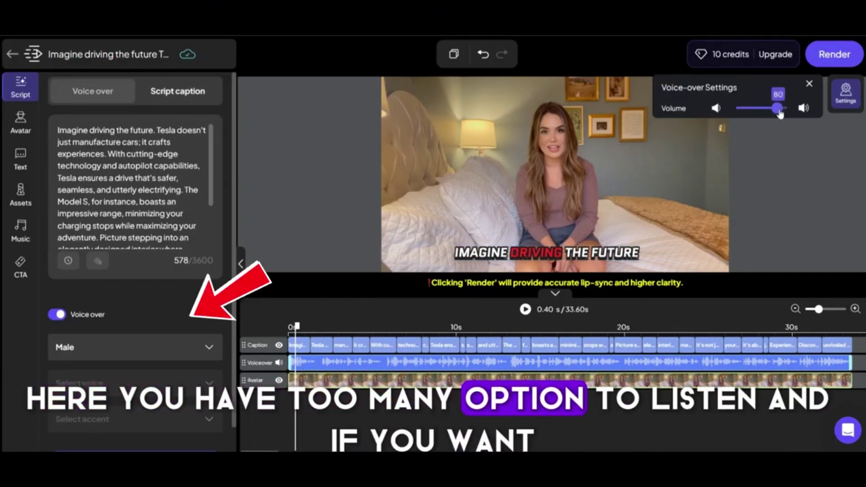
{"action": "left_click", "coordinate": [149, 386]}
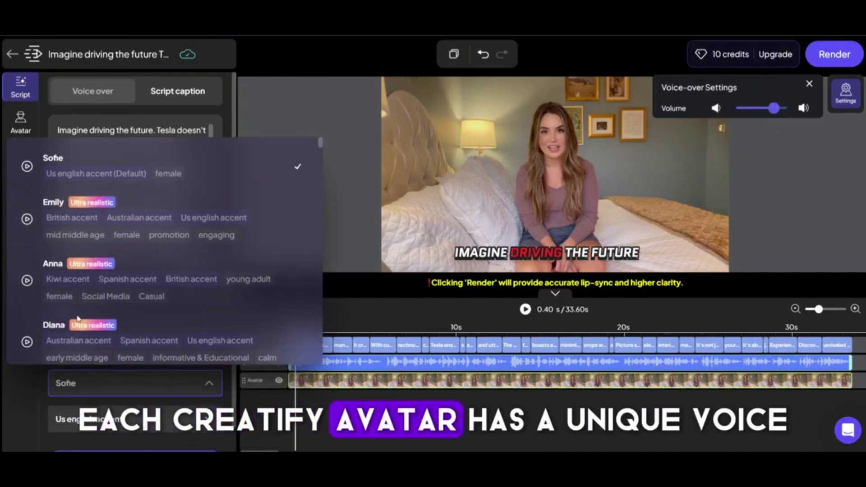
{"action": "scroll", "coordinate": [77, 318], "scroll_direction": "down", "scroll_amount": 15}
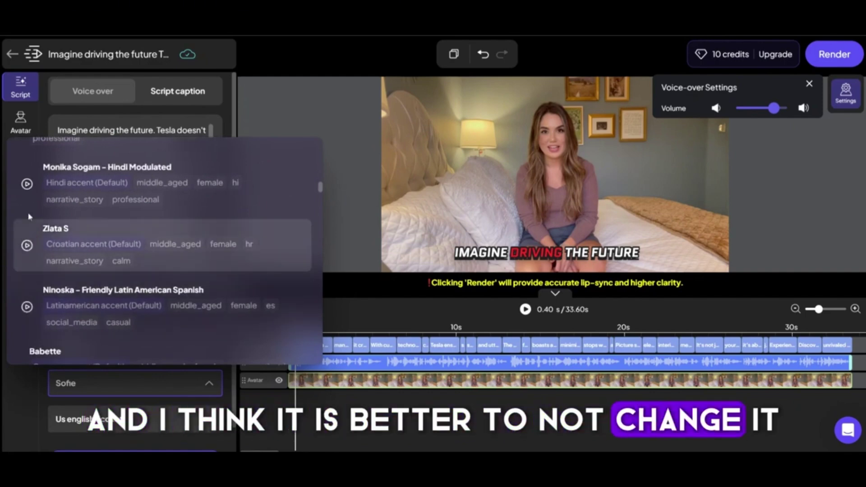
{"action": "scroll", "coordinate": [270, 290], "scroll_direction": "down", "scroll_amount": 2}
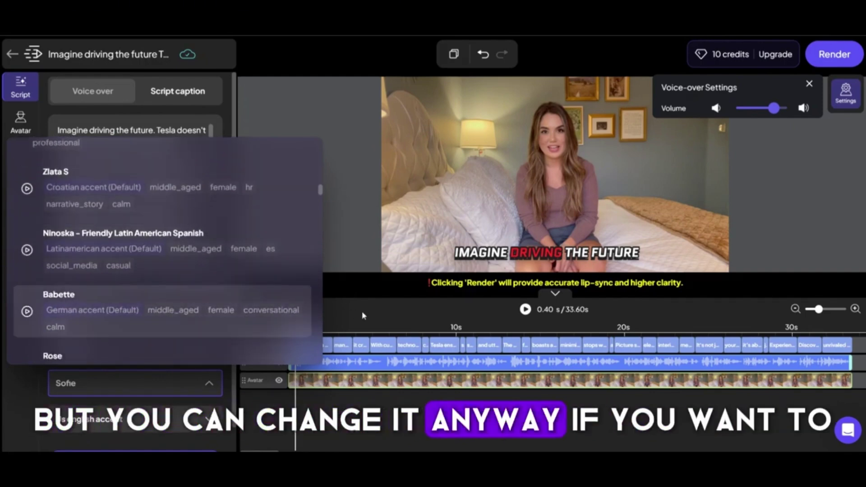
{"action": "left_click", "coordinate": [364, 315]}
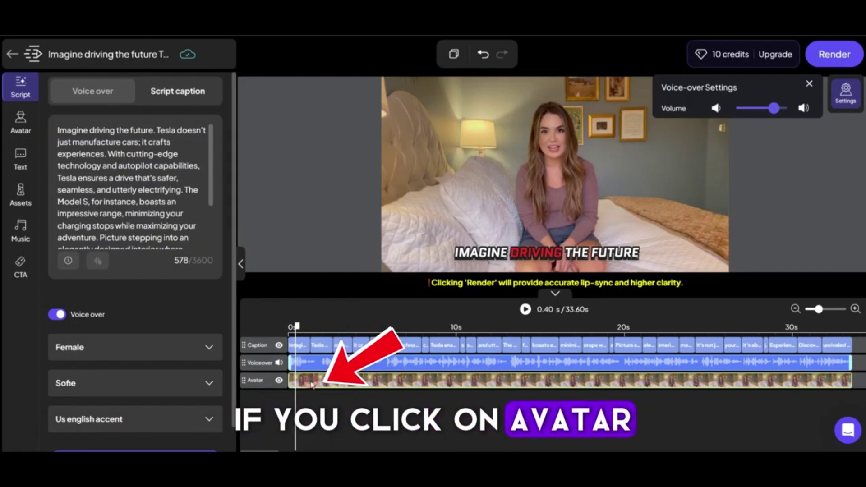
- Apply the transparent-background layout to the avatar, then move it lower-left and resize it
{"action": "left_click", "coordinate": [313, 385]}
{"action": "scroll", "coordinate": [157, 303], "scroll_direction": "down", "scroll_amount": 2}
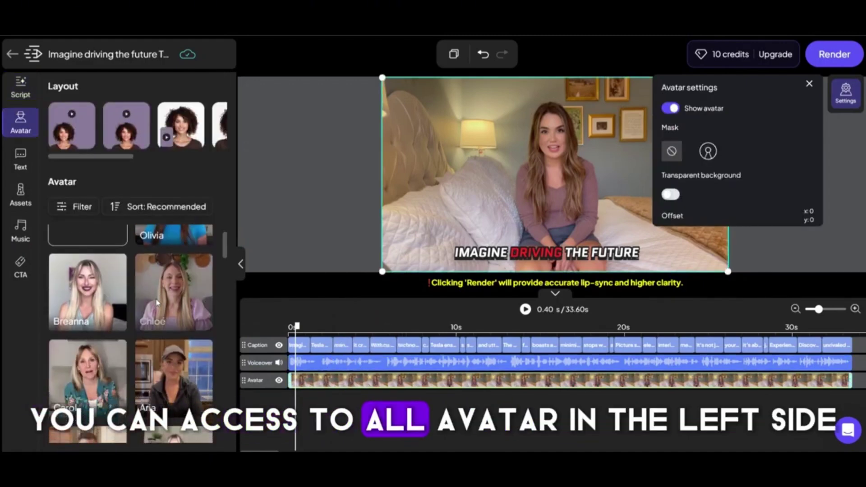
{"action": "scroll", "coordinate": [157, 304], "scroll_direction": "down", "scroll_amount": 5}
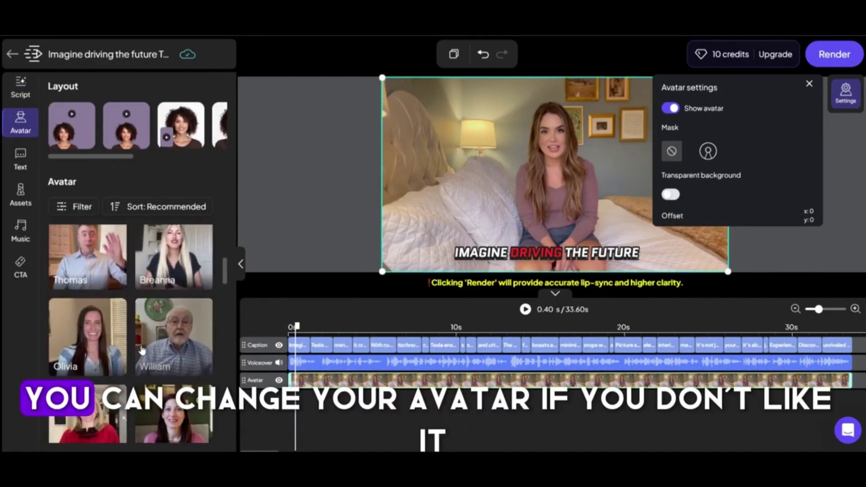
{"action": "scroll", "coordinate": [142, 351], "scroll_direction": "down", "scroll_amount": 3}
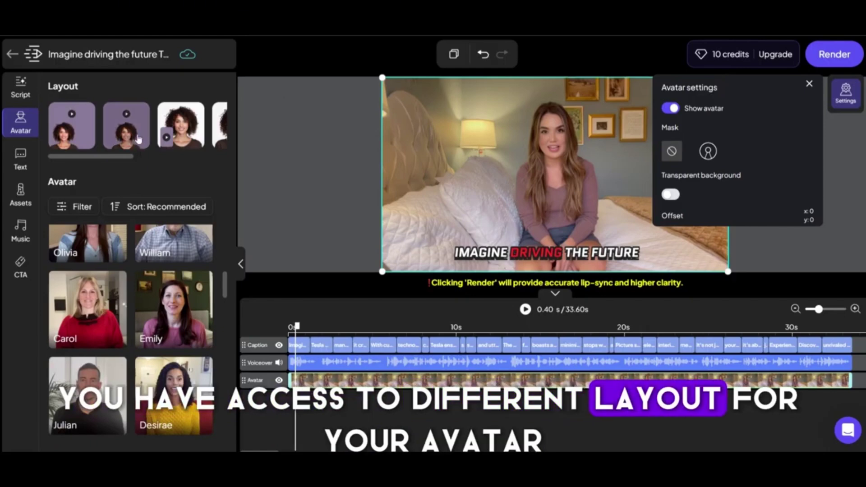
{"action": "mouse_move", "coordinate": [125, 159]}
{"action": "left_mouse_down"}
{"action": "mouse_move", "coordinate": [174, 160]}
{"action": "mouse_move", "coordinate": [115, 156]}
{"action": "left_mouse_up"}
{"action": "left_click", "coordinate": [80, 131]}
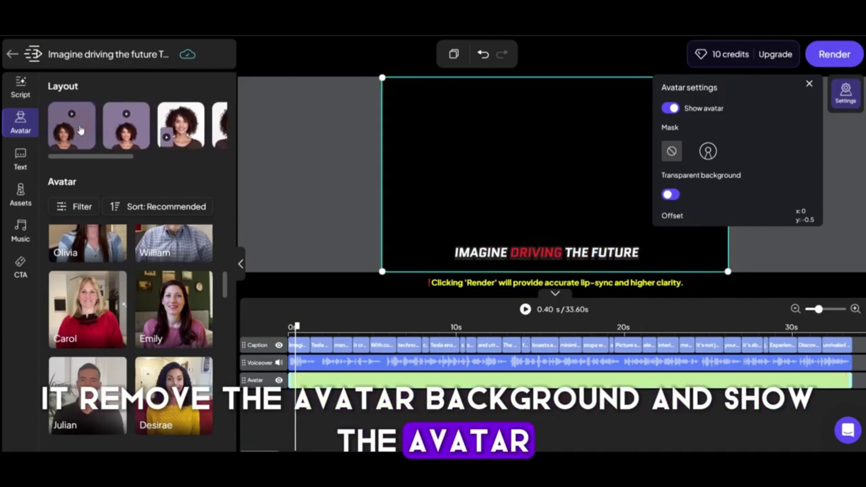
{"action": "left_click_drag", "start_coordinate": [458, 212], "coordinate": [395, 225]}
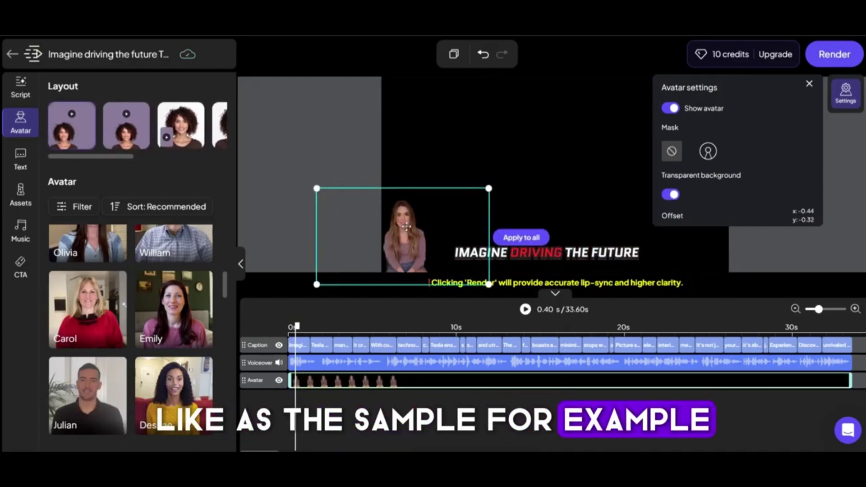
{"action": "left_click_drag", "start_coordinate": [490, 188], "coordinate": [553, 157]}
- Search the stock footage library for 'home' clips
{"action": "left_click", "coordinate": [572, 126]}
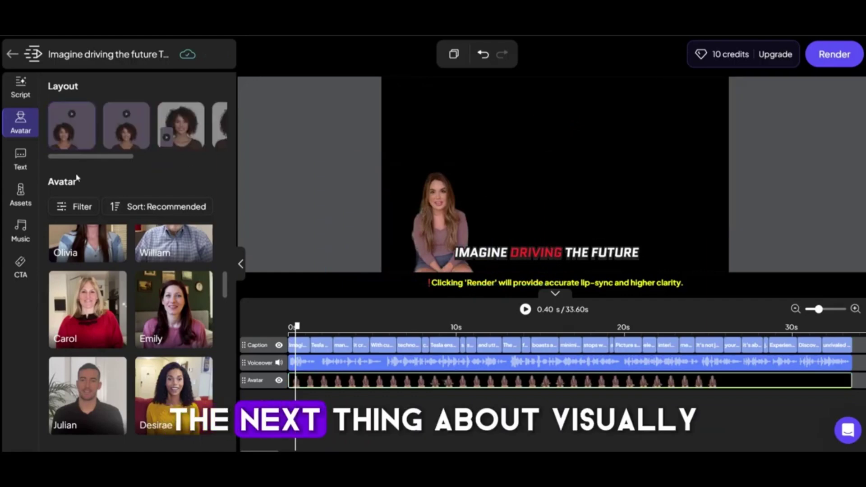
{"action": "left_click", "coordinate": [21, 194]}
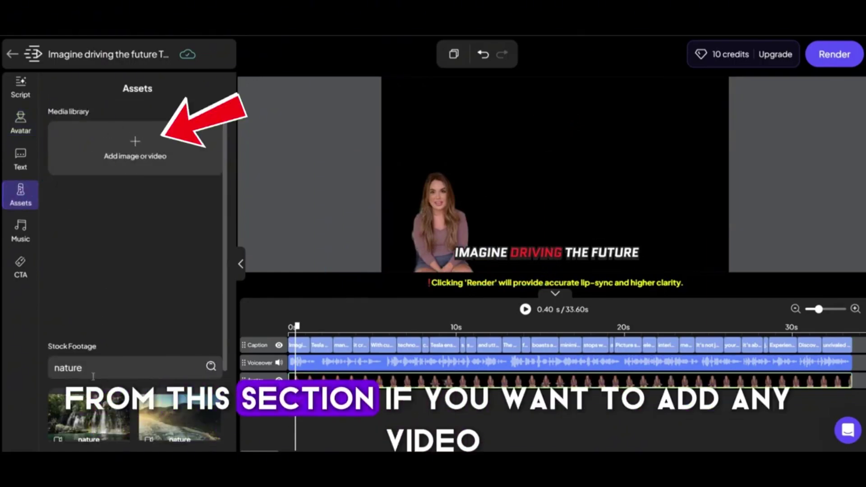
{"action": "scroll", "coordinate": [94, 376], "scroll_direction": "down", "scroll_amount": 3}
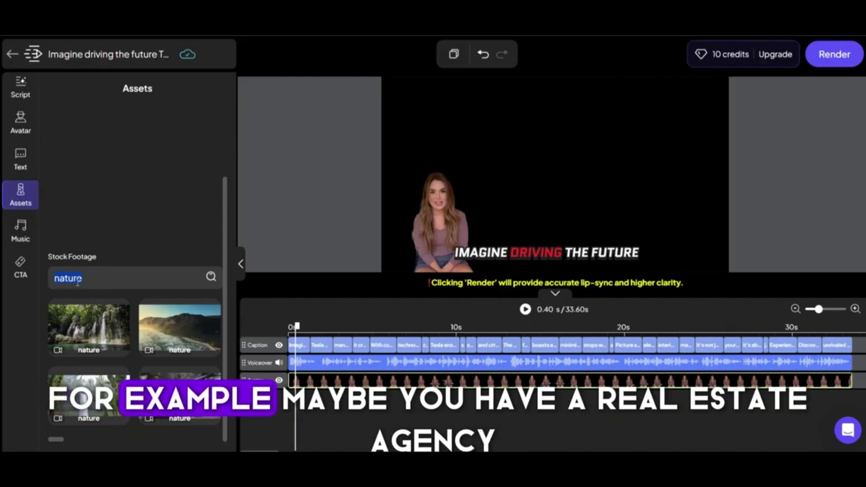
{"action": "type", "text": "home"}
{"action": "key", "text": "Return"}
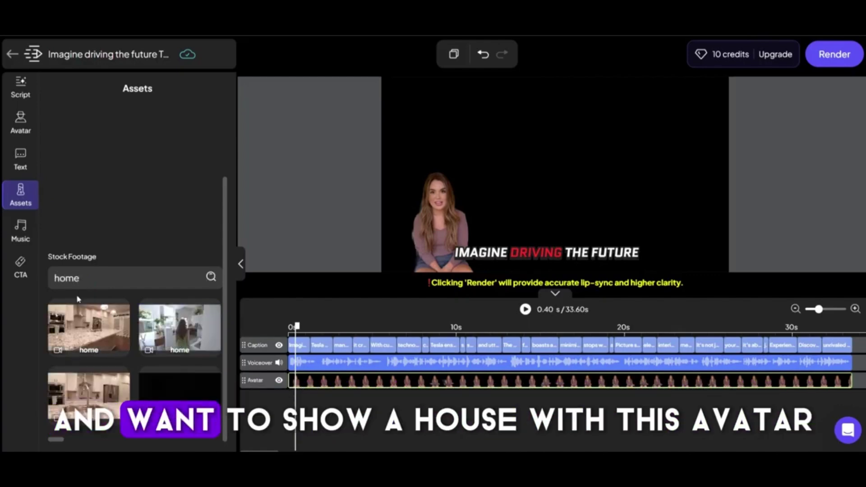
- Place the house clip on the timeline behind the avatar and preview it
{"action": "left_click_drag", "start_coordinate": [64, 440], "coordinate": [93, 441]}
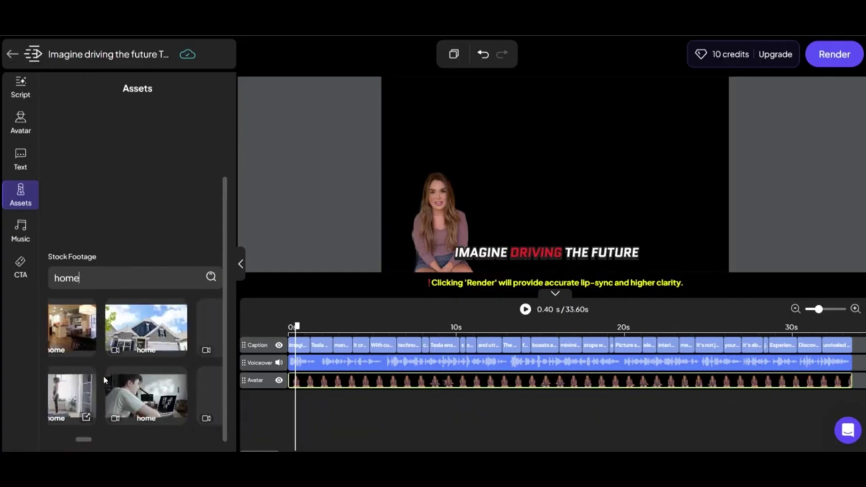
{"action": "left_click_drag", "start_coordinate": [134, 333], "coordinate": [339, 400]}
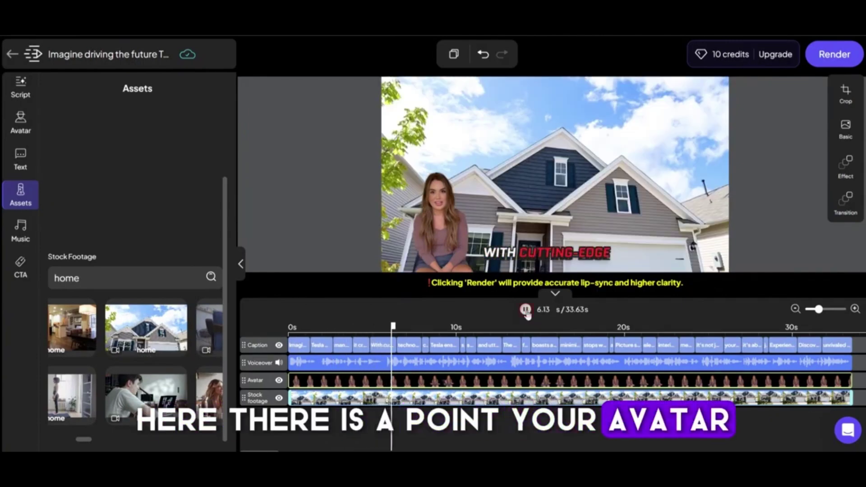
{"action": "left_click", "coordinate": [526, 310]}
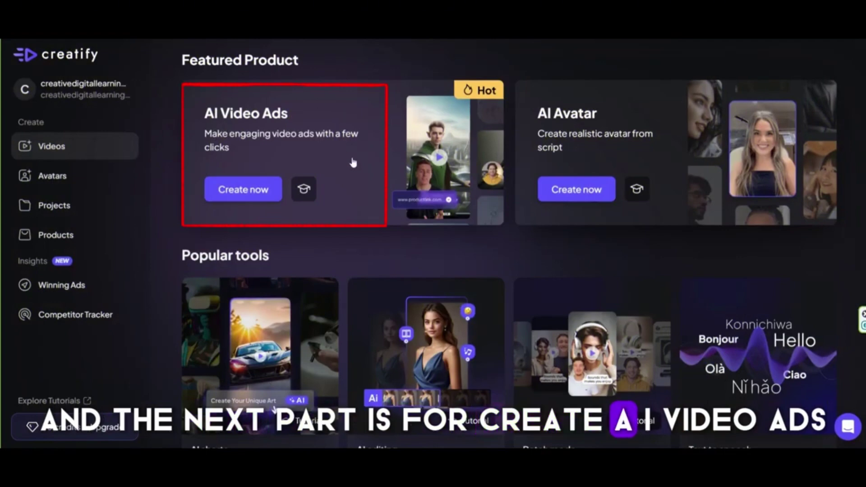
- Start an AI Video Ads project and analyze the pasted Amazon product URL
{"action": "left_click", "coordinate": [231, 191]}
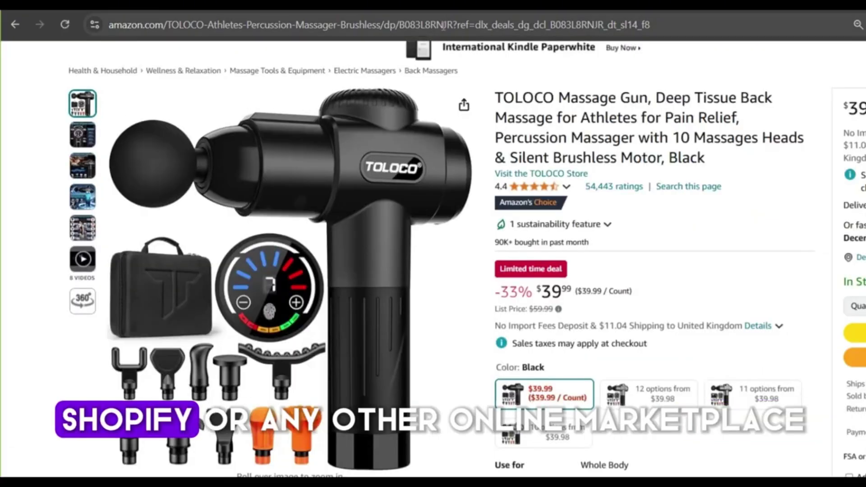
{"action": "double_click", "coordinate": [481, 25]}
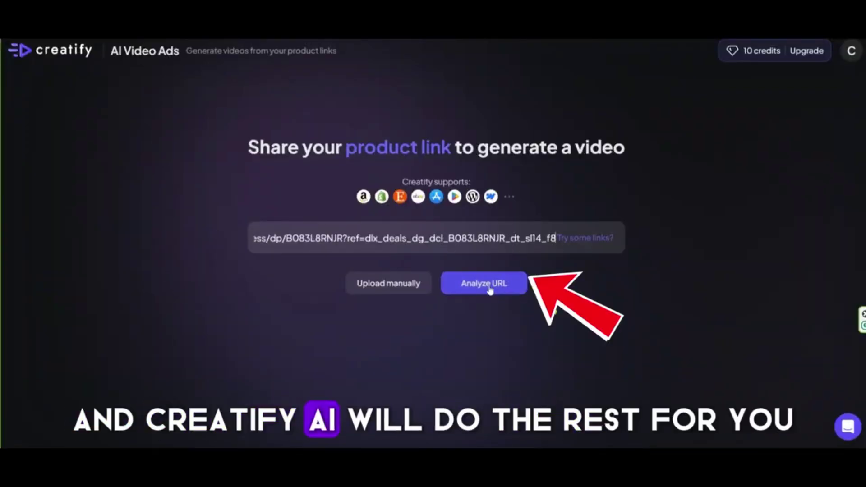
{"action": "left_click", "coordinate": [489, 293]}
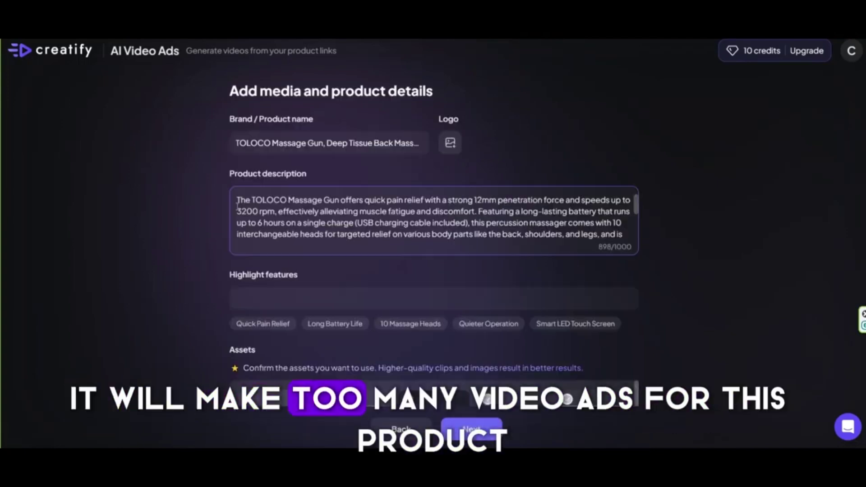
- Review the generated description, then add Quick Pain Relief and Long Battery Life highlights
{"action": "left_click_drag", "start_coordinate": [291, 205], "coordinate": [473, 232]}
{"action": "left_click", "coordinate": [473, 232]}
{"action": "scroll", "coordinate": [473, 232], "scroll_direction": "down", "scroll_amount": 3}
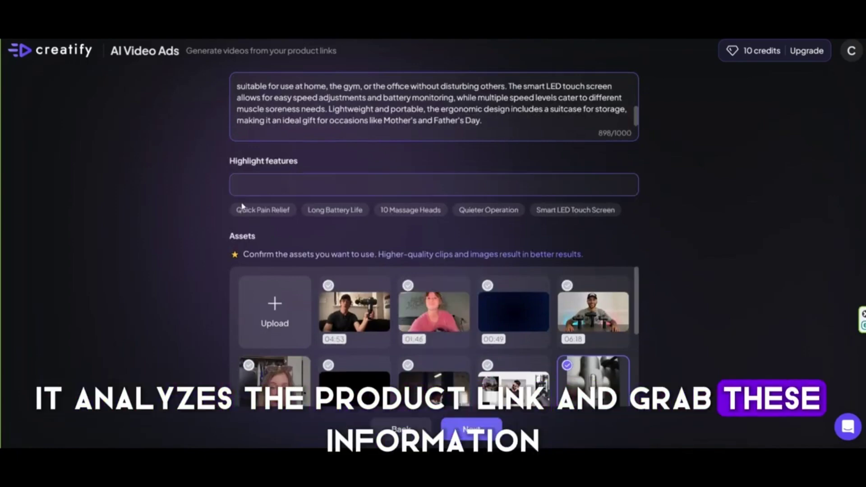
{"action": "left_click", "coordinate": [278, 216]}
{"action": "left_click", "coordinate": [337, 215]}
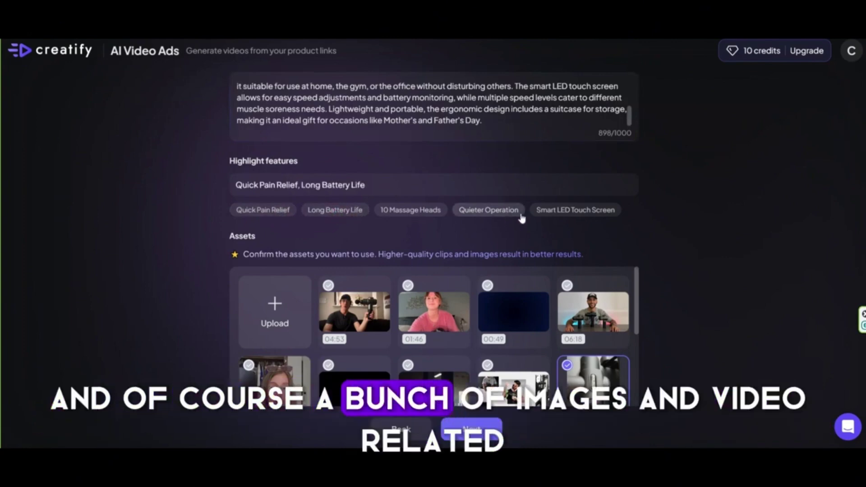
- Scroll through the Assets grid of imported product photos and video clips
{"action": "scroll", "coordinate": [188, 234], "scroll_direction": "down", "scroll_amount": 1}
{"action": "scroll", "coordinate": [194, 231], "scroll_direction": "down", "scroll_amount": 3}
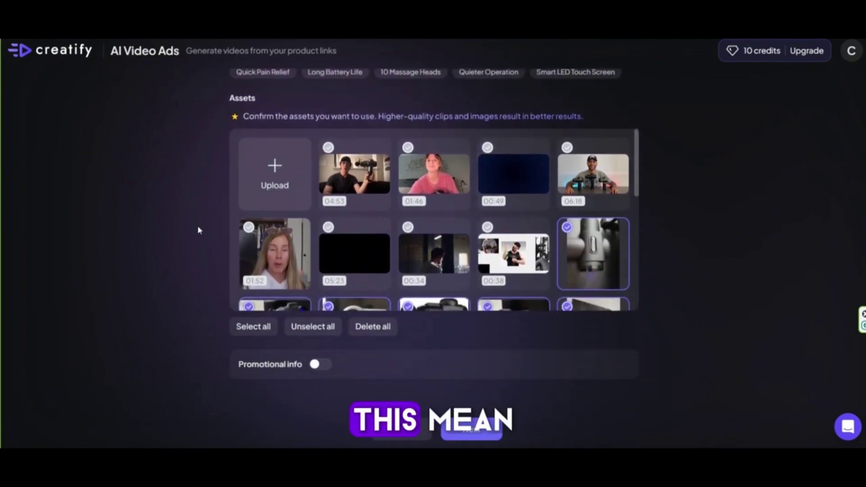
{"action": "scroll", "coordinate": [482, 183], "scroll_direction": "down", "scroll_amount": 4}
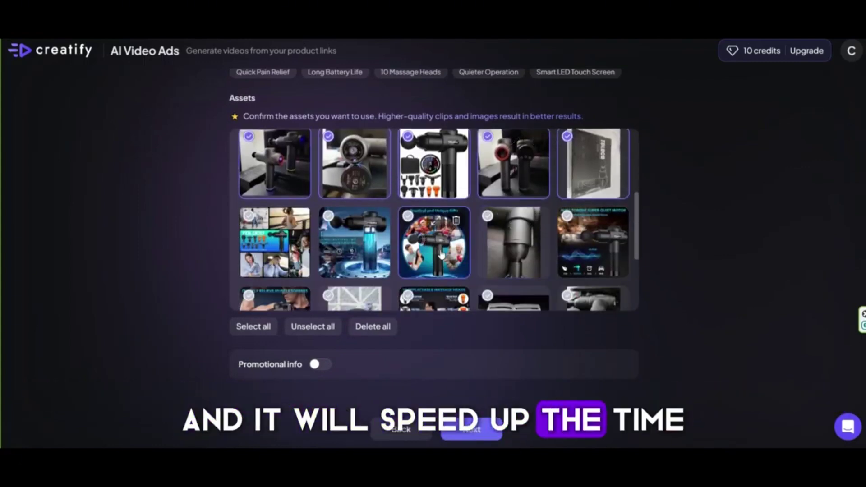
{"action": "scroll", "coordinate": [343, 259], "scroll_direction": "down", "scroll_amount": 3}
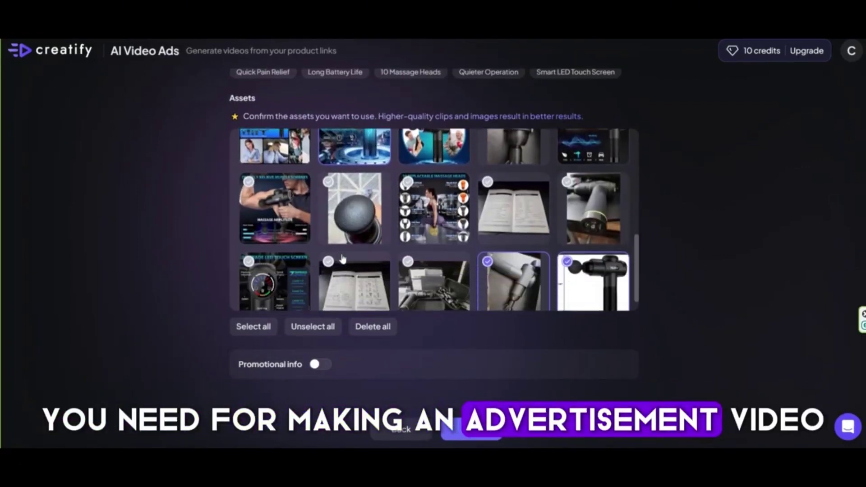
{"action": "scroll", "coordinate": [586, 227], "scroll_direction": "down", "scroll_amount": 1}
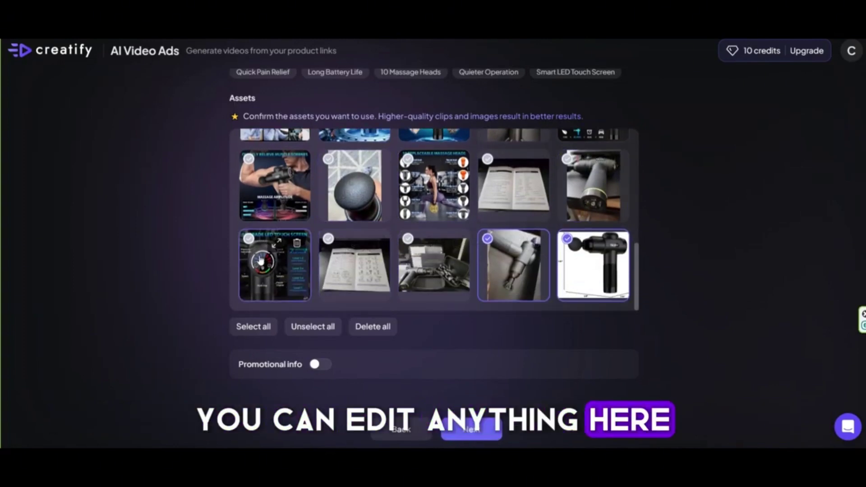
{"action": "scroll", "coordinate": [253, 252], "scroll_direction": "up", "scroll_amount": 5}
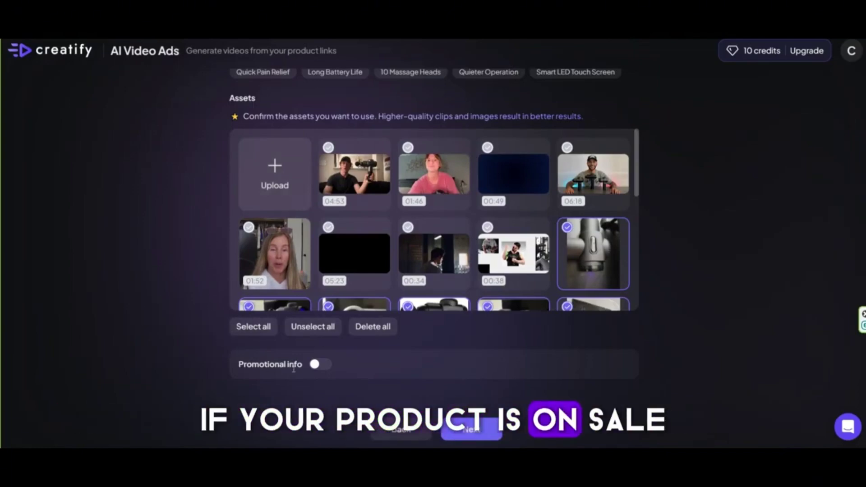
- Turn on Promotional info with original price 59 and promo price 39
{"action": "left_click", "coordinate": [319, 367]}
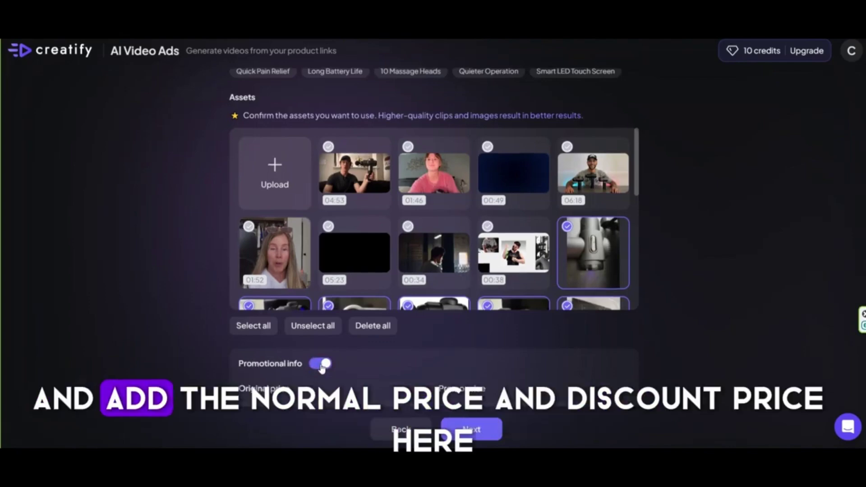
{"action": "scroll", "coordinate": [322, 369], "scroll_direction": "down", "scroll_amount": 3}
{"action": "left_click", "coordinate": [337, 300]}
{"action": "type", "text": "60"}
{"action": "left_click", "coordinate": [501, 296]}
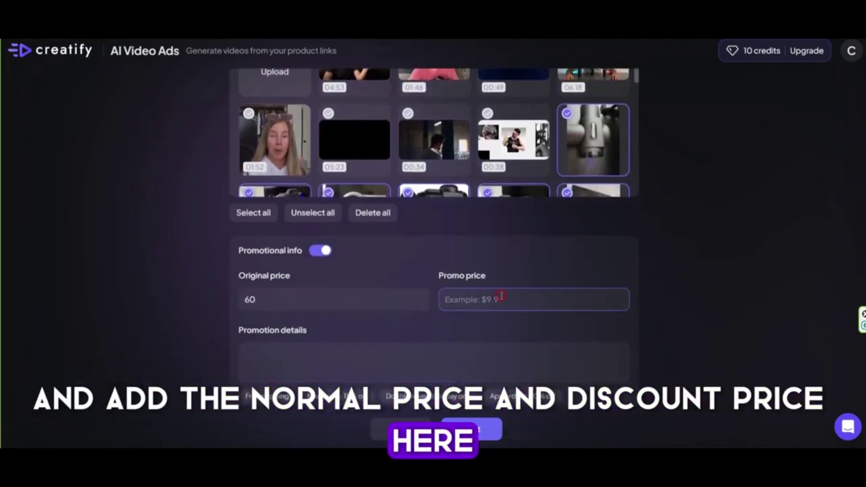
{"action": "type", "text": "39"}
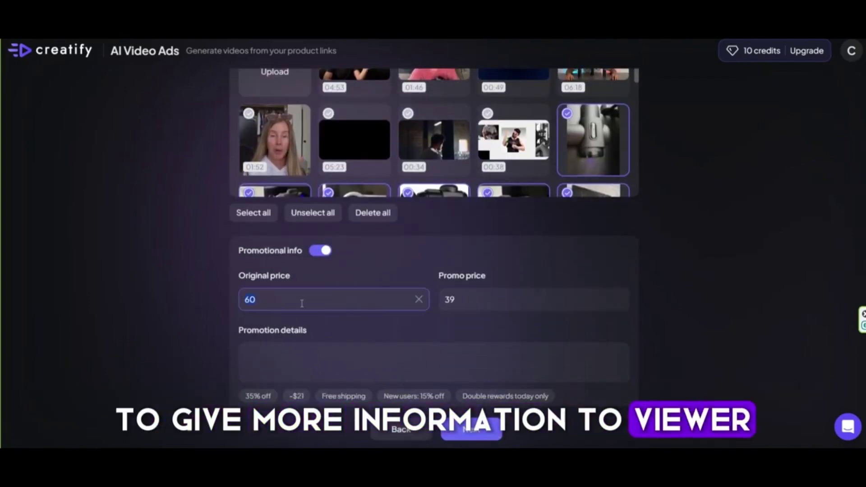
{"action": "type", "text": "59"}
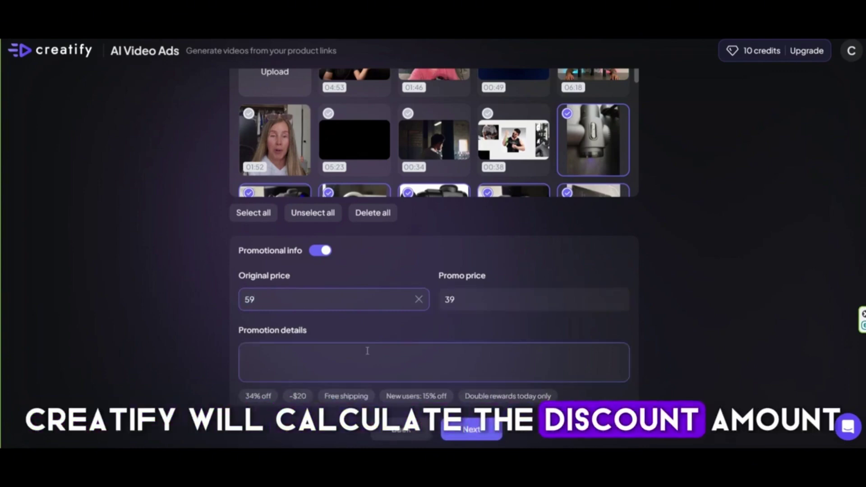
- Add the '34% off' and '-$20' suggestions to the promotion details
{"action": "left_click", "coordinate": [369, 352]}
{"action": "scroll", "coordinate": [316, 354], "scroll_direction": "down", "scroll_amount": 1}
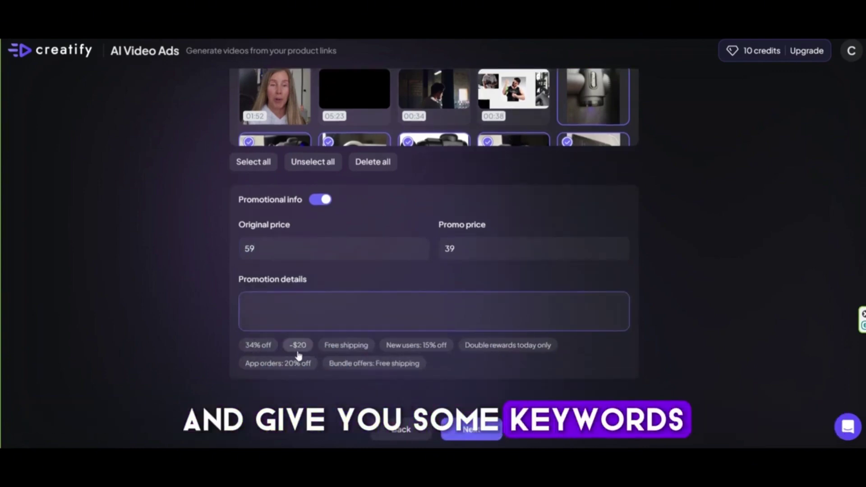
{"action": "left_click", "coordinate": [259, 344]}
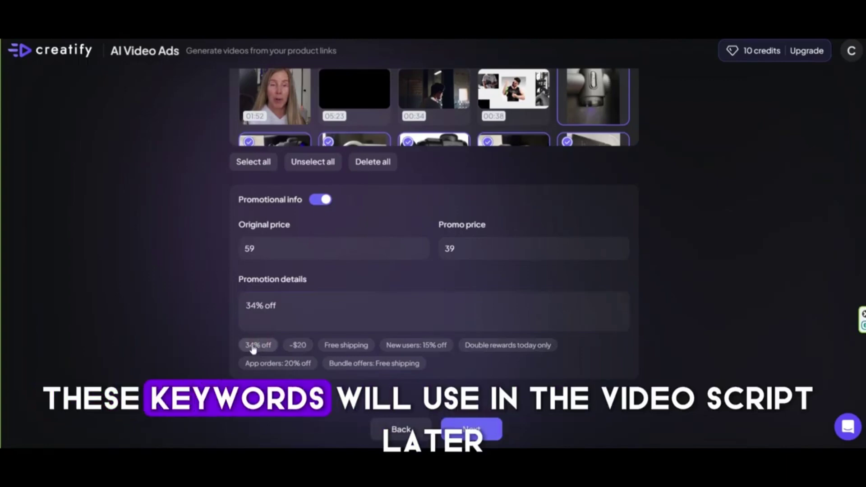
{"action": "left_click", "coordinate": [299, 346]}
- Choose Instagram in Video settings, keeping the 9:16 aspect ratio and 15 s duration
{"action": "left_click", "coordinate": [472, 428]}
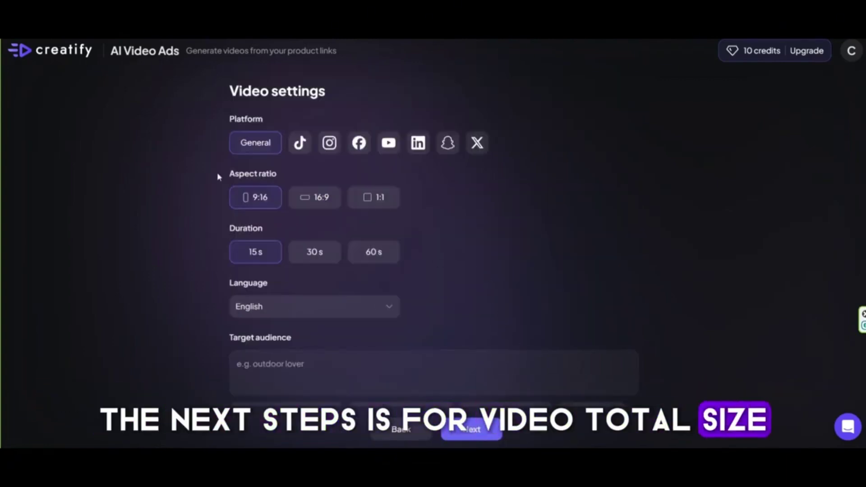
{"action": "left_click_drag", "start_coordinate": [228, 124], "coordinate": [266, 127]}
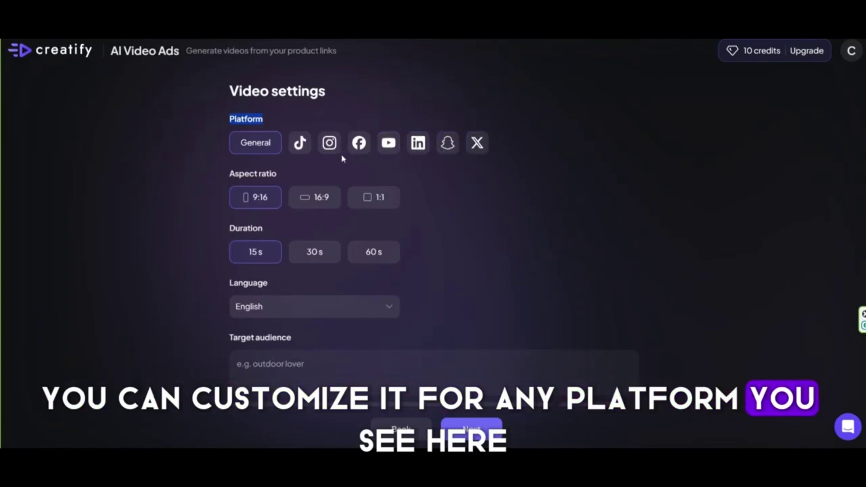
{"action": "left_click", "coordinate": [328, 153]}
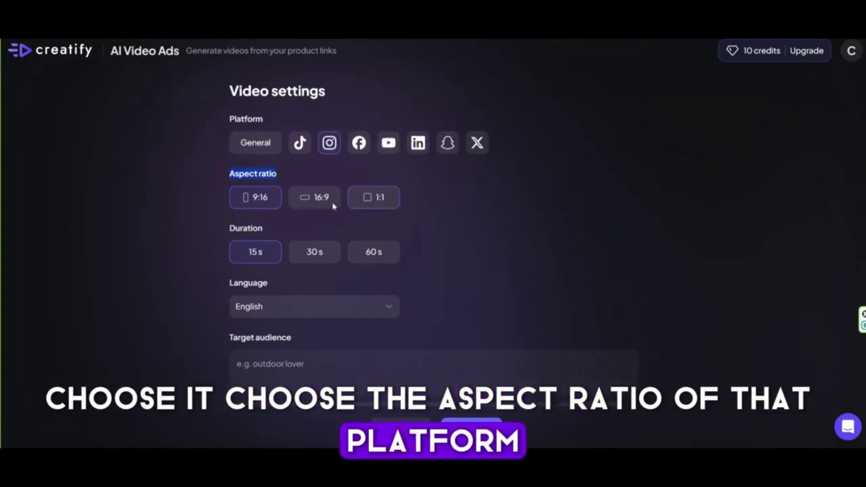
{"action": "left_click", "coordinate": [249, 201]}
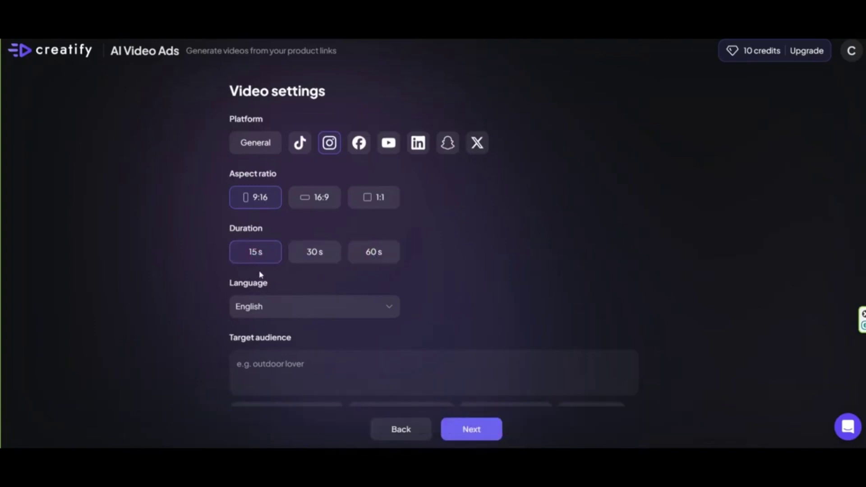
{"action": "left_click", "coordinate": [272, 313]}
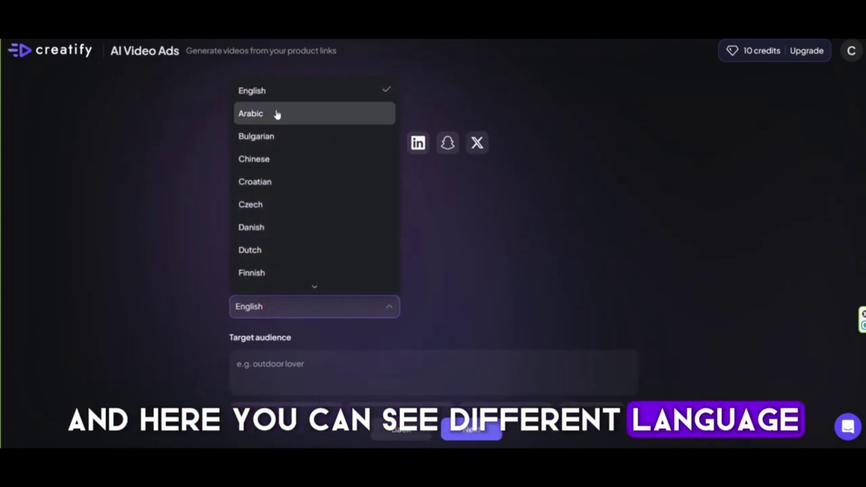
{"action": "scroll", "coordinate": [273, 205], "scroll_direction": "down", "scroll_amount": 1}
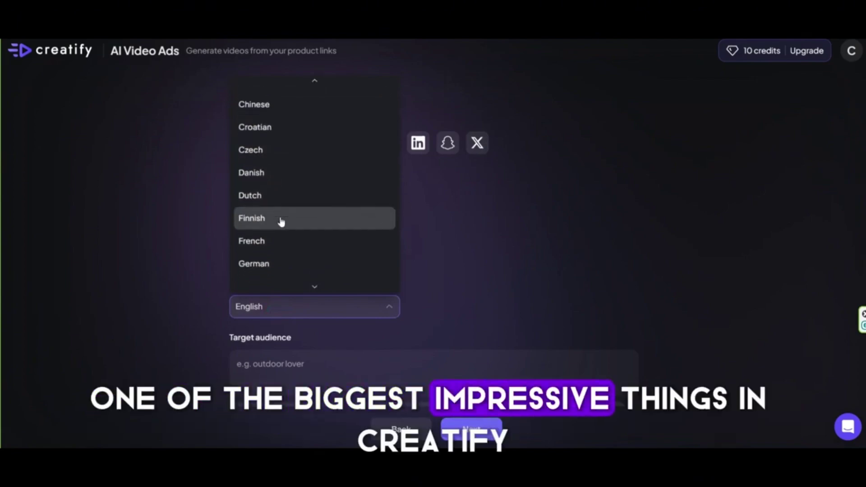
{"action": "scroll", "coordinate": [281, 221], "scroll_direction": "down", "scroll_amount": 5}
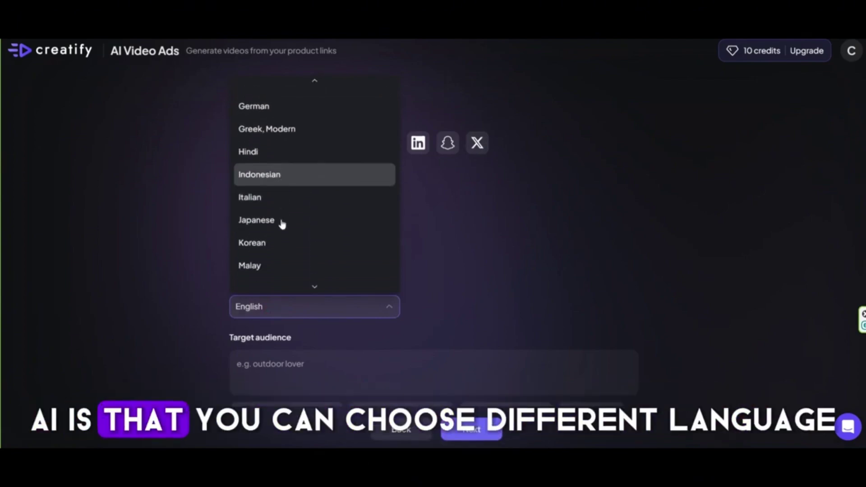
{"action": "scroll", "coordinate": [282, 224], "scroll_direction": "down", "scroll_amount": 3}
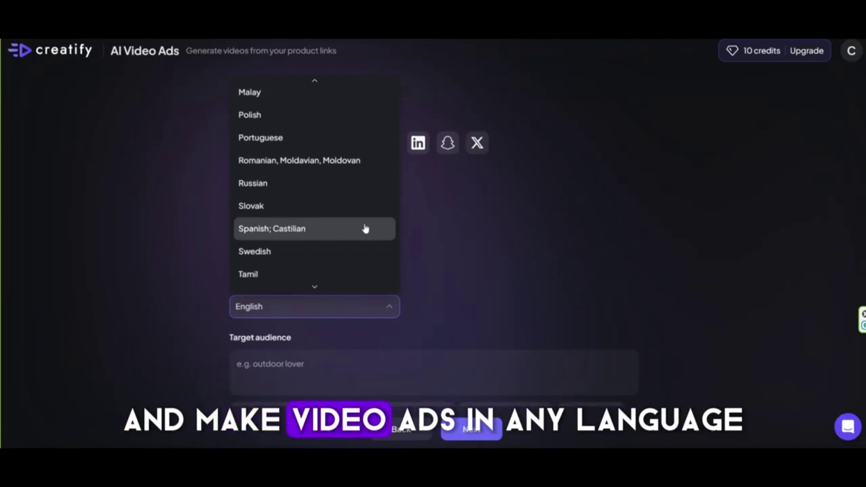
{"action": "scroll", "coordinate": [365, 228], "scroll_direction": "down", "scroll_amount": 3}
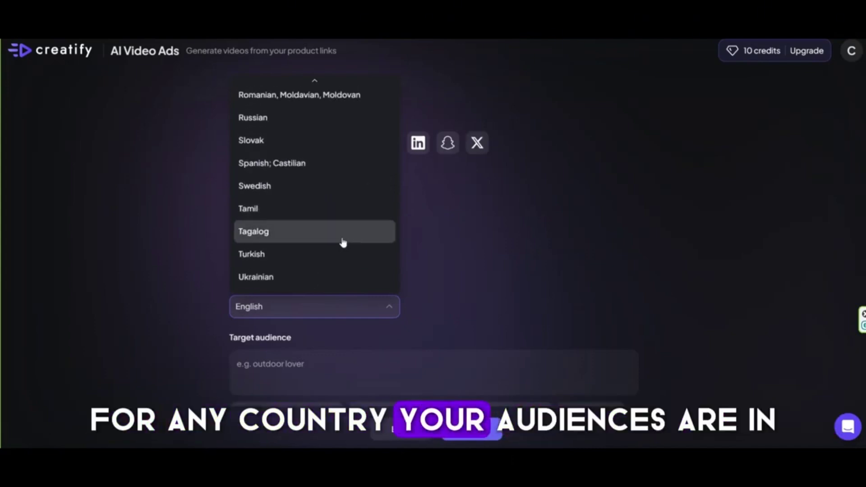
{"action": "left_click", "coordinate": [209, 266]}
{"action": "scroll", "coordinate": [223, 325], "scroll_direction": "down", "scroll_amount": 1}
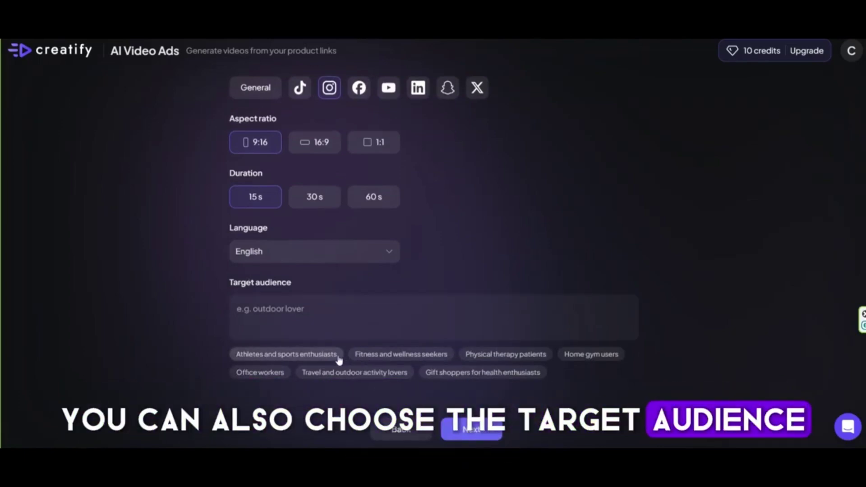
- Set the target audience to 'Office workers, Fitness and wellness seekers' and continue
{"action": "left_click", "coordinate": [262, 374]}
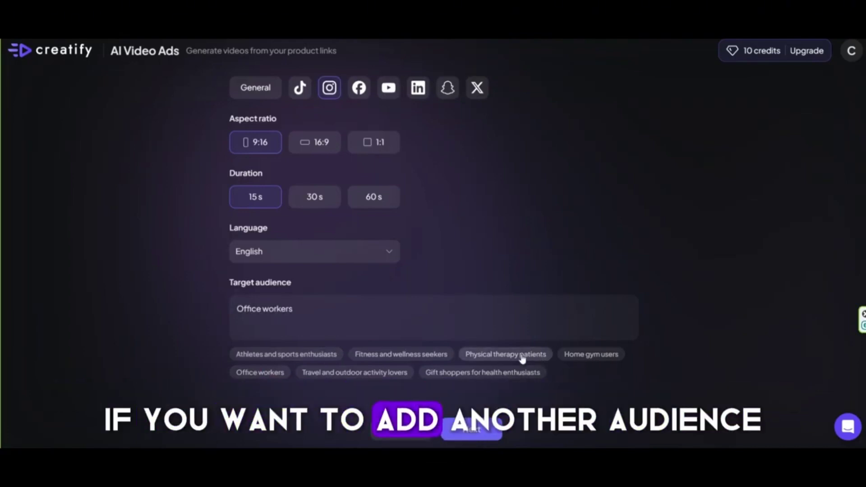
{"action": "left_click", "coordinate": [433, 355]}
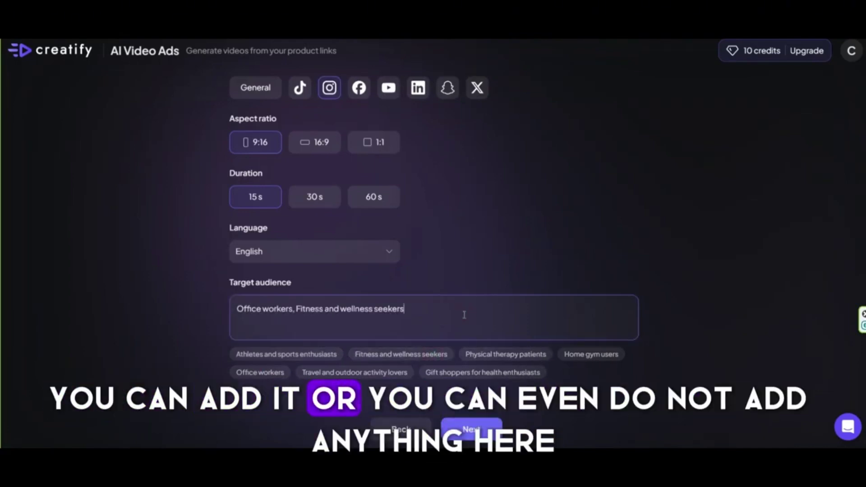
{"action": "key", "text": "BackSpace"}
{"action": "key", "text": "BackSpace"}
{"action": "key", "text": "BackSpace"}
{"action": "key", "text": "BackSpace"}
{"action": "key", "text": "BackSpace"}
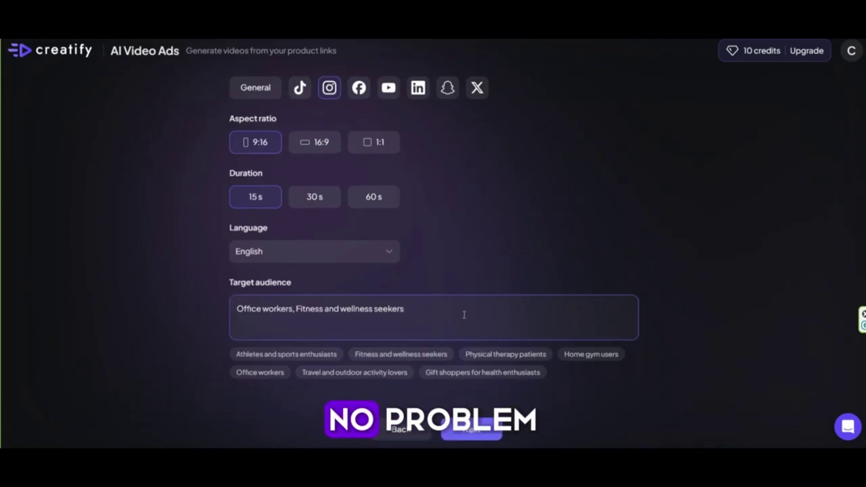
{"action": "left_click", "coordinate": [471, 431]}
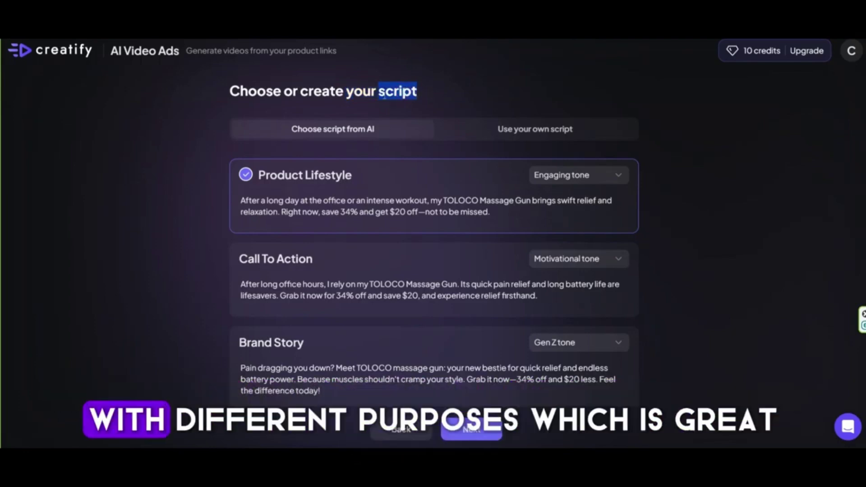
- Try the Call To Action and Benefits scripts, then generate more script options
{"action": "left_click", "coordinate": [260, 177]}
{"action": "left_click", "coordinate": [270, 261]}
{"action": "scroll", "coordinate": [252, 194], "scroll_direction": "down", "scroll_amount": 3}
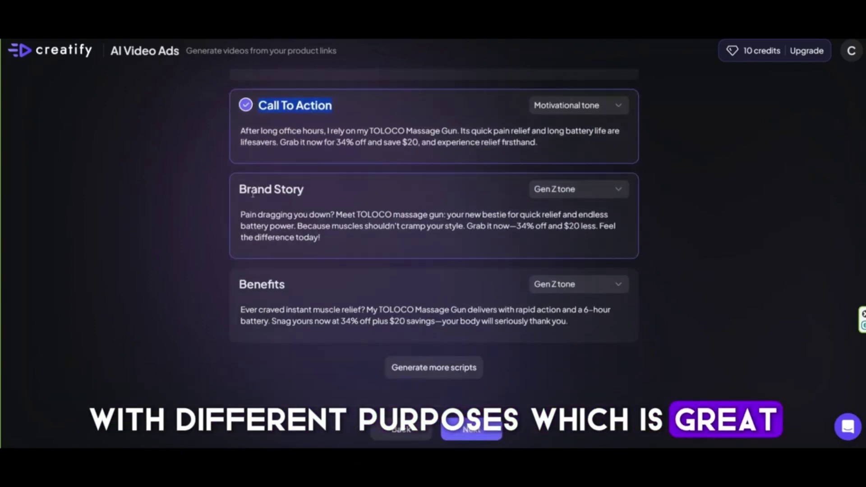
{"action": "left_click", "coordinate": [295, 284]}
{"action": "left_click", "coordinate": [420, 369]}
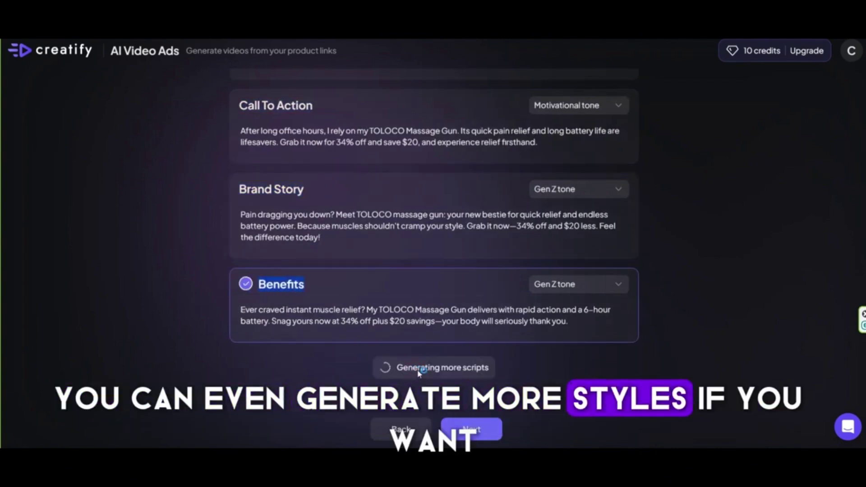
- Pick Trending Topics in Super Casual tone and continue to avatar selection
{"action": "scroll", "coordinate": [283, 291], "scroll_direction": "down", "scroll_amount": 5}
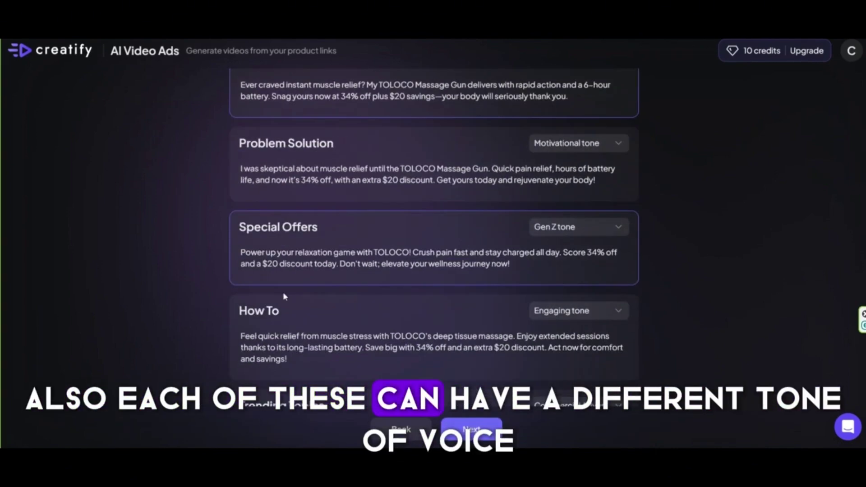
{"action": "scroll", "coordinate": [283, 293], "scroll_direction": "down", "scroll_amount": 3}
{"action": "left_click", "coordinate": [329, 291]}
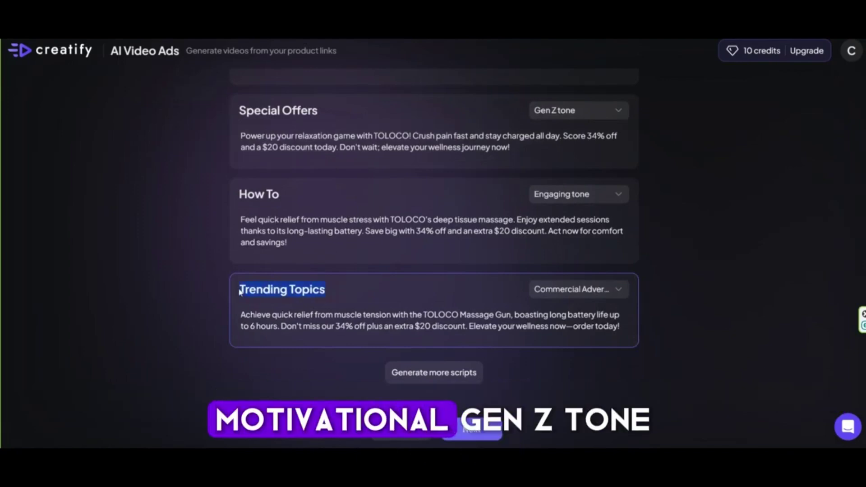
{"action": "left_click", "coordinate": [552, 294]}
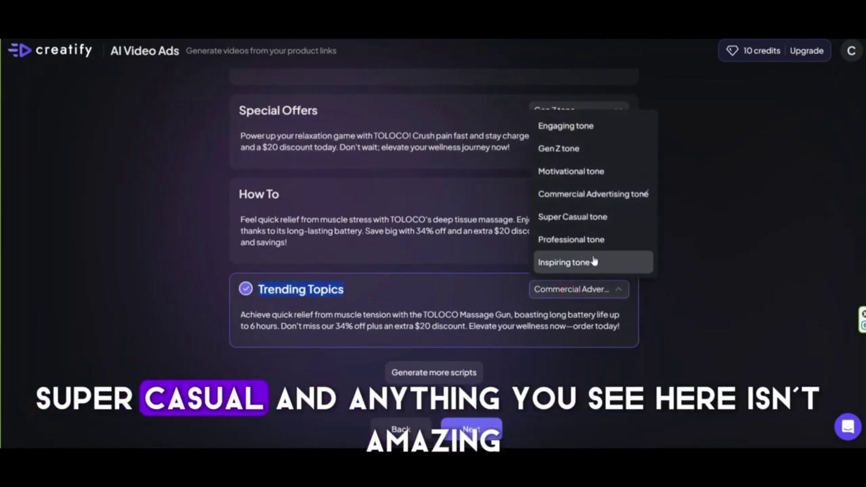
{"action": "left_click", "coordinate": [618, 218]}
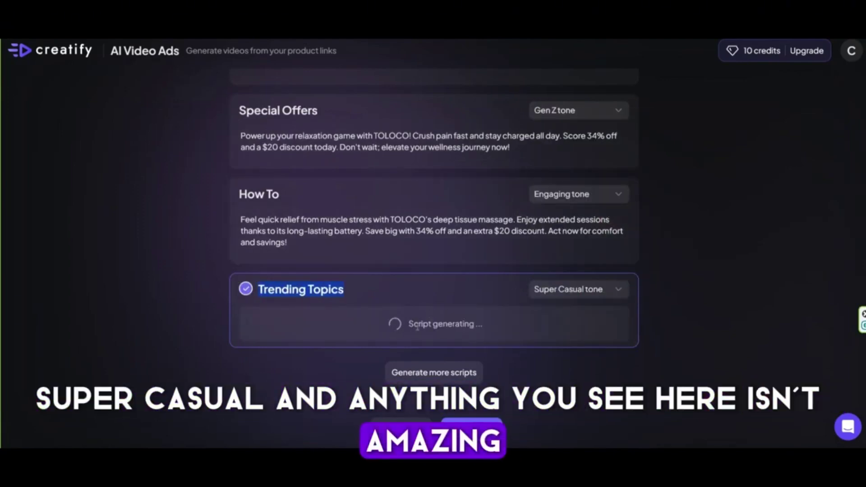
{"action": "left_click_drag", "start_coordinate": [305, 339], "coordinate": [239, 316]}
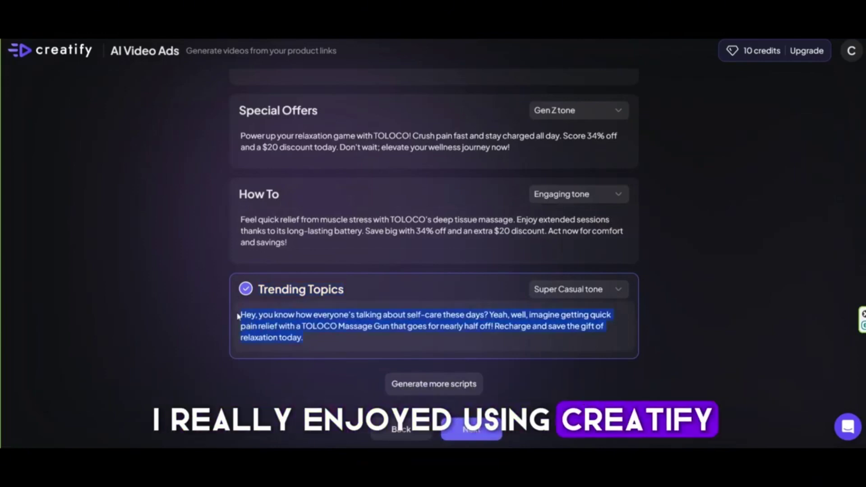
{"action": "left_click", "coordinate": [473, 429]}
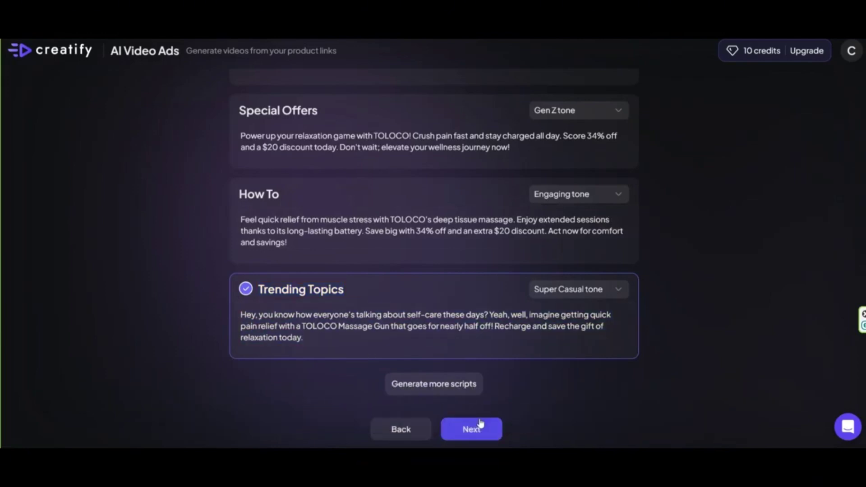
- Select the pink-sweater avatar and the fourth top-row avatar in the Realistic Avatar grid
{"action": "scroll", "coordinate": [271, 289], "scroll_direction": "down", "scroll_amount": 3}
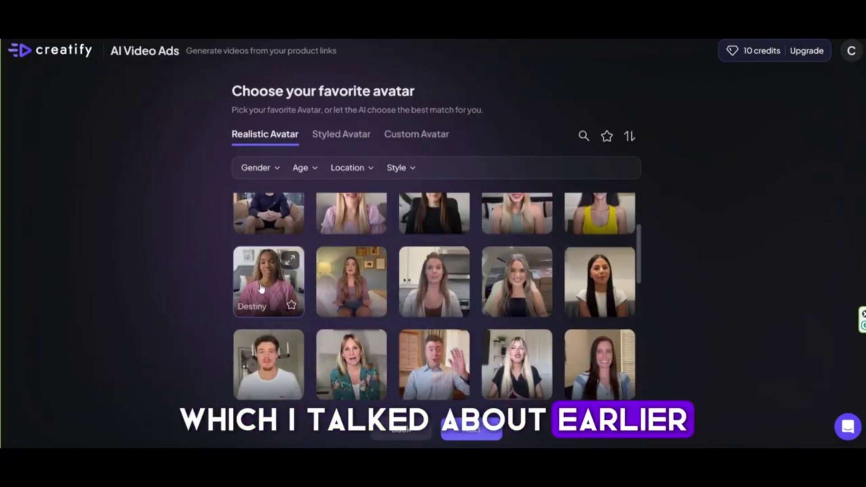
{"action": "scroll", "coordinate": [267, 289], "scroll_direction": "down", "scroll_amount": 5}
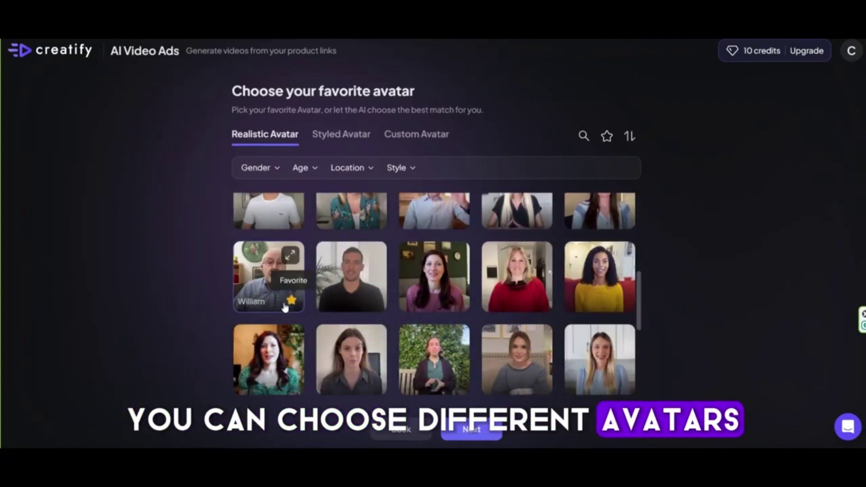
{"action": "scroll", "coordinate": [284, 308], "scroll_direction": "up", "scroll_amount": 3}
{"action": "left_click", "coordinate": [285, 237]}
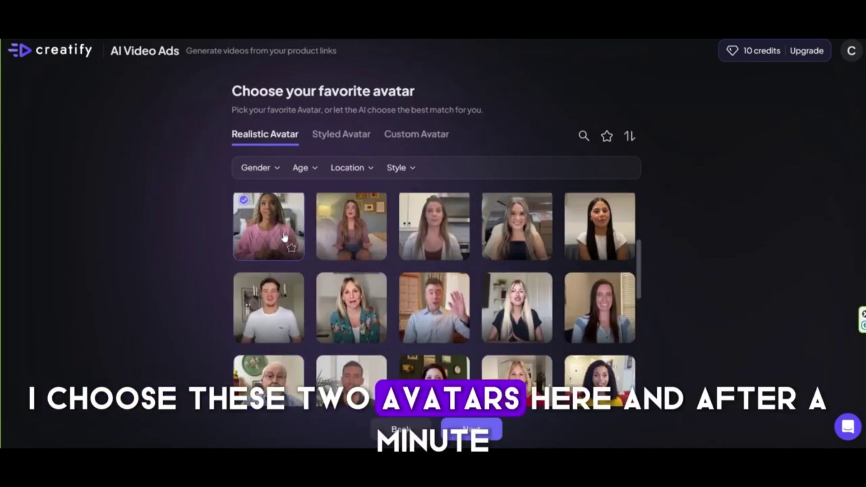
{"action": "left_click", "coordinate": [519, 235]}
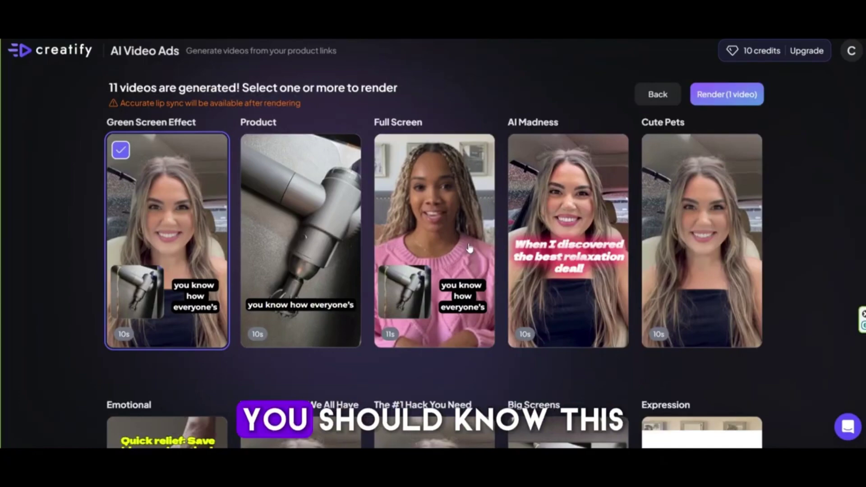
- Untick Green Screen Effect and tick Full Screen and AI Madness for Render (3 videos)
{"action": "scroll", "coordinate": [675, 288], "scroll_direction": "down", "scroll_amount": 1}
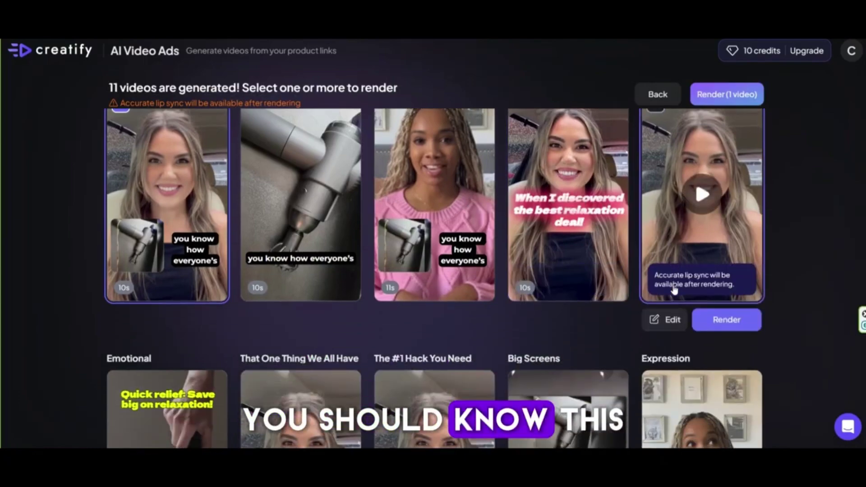
{"action": "scroll", "coordinate": [675, 289], "scroll_direction": "down", "scroll_amount": 4}
{"action": "scroll", "coordinate": [42, 305], "scroll_direction": "up", "scroll_amount": 5}
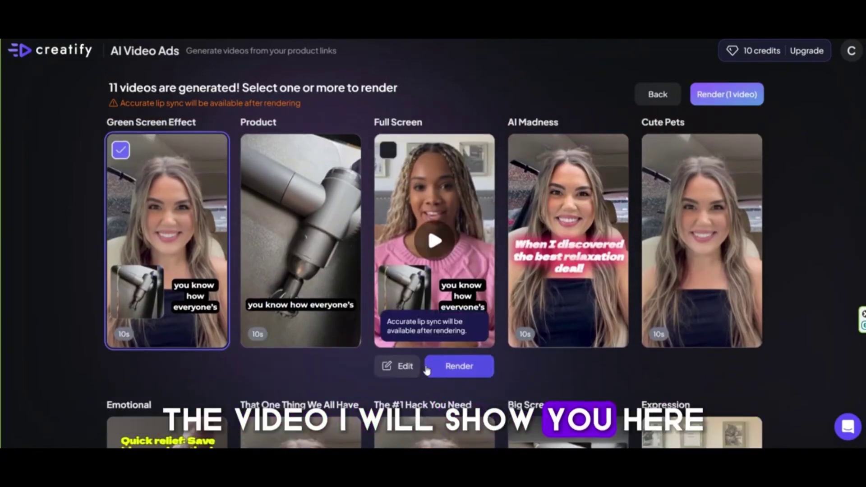
{"action": "mouse_move", "coordinate": [431, 204]}
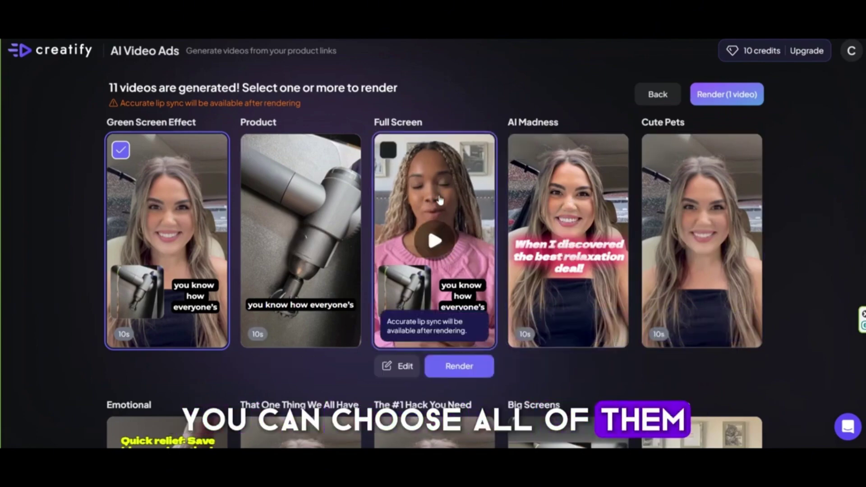
{"action": "scroll", "coordinate": [67, 232], "scroll_direction": "down", "scroll_amount": 1}
{"action": "scroll", "coordinate": [67, 232], "scroll_direction": "up", "scroll_amount": 1}
{"action": "mouse_move", "coordinate": [176, 247]}
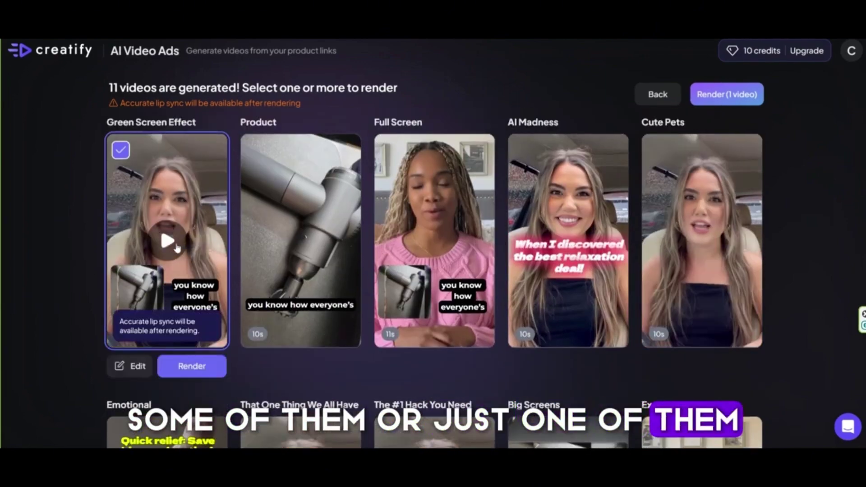
{"action": "left_click", "coordinate": [121, 150]}
{"action": "left_click", "coordinate": [388, 152]}
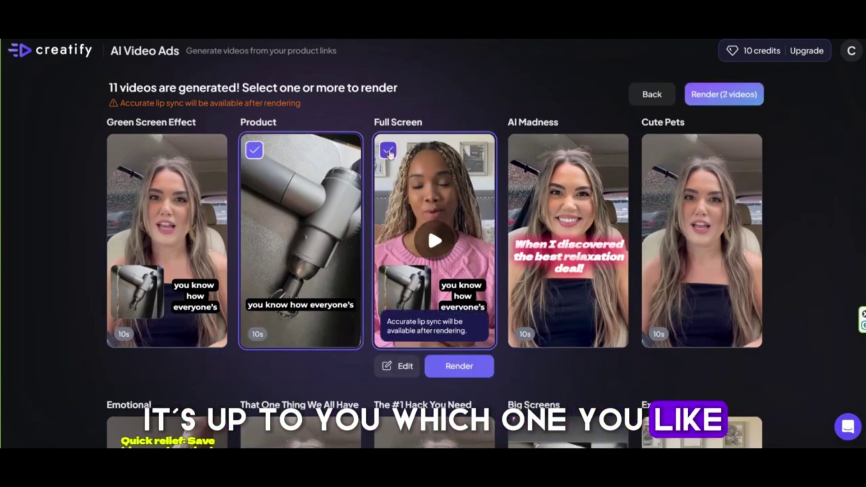
{"action": "left_click", "coordinate": [522, 152]}
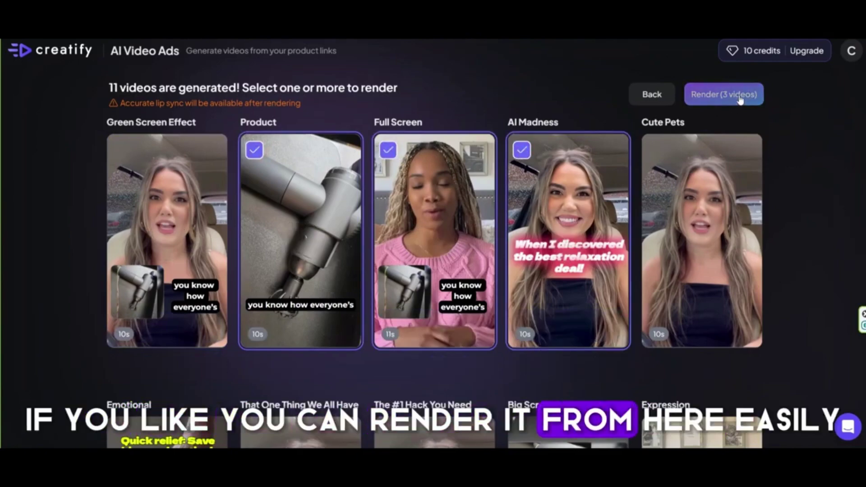